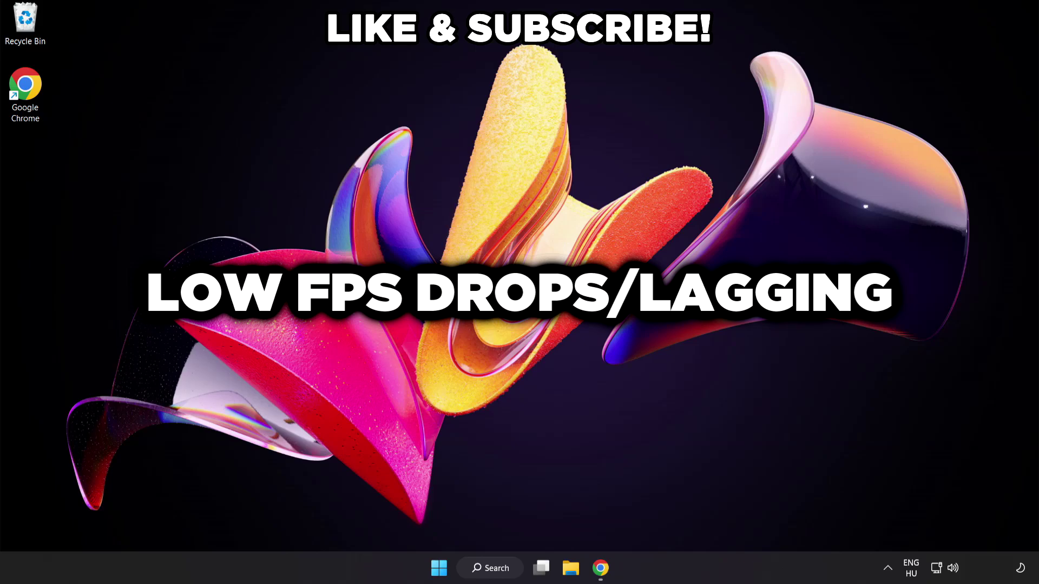
Switch the active power plan from Balanced to High performance via 'edit power plan'
left_click(500, 569)
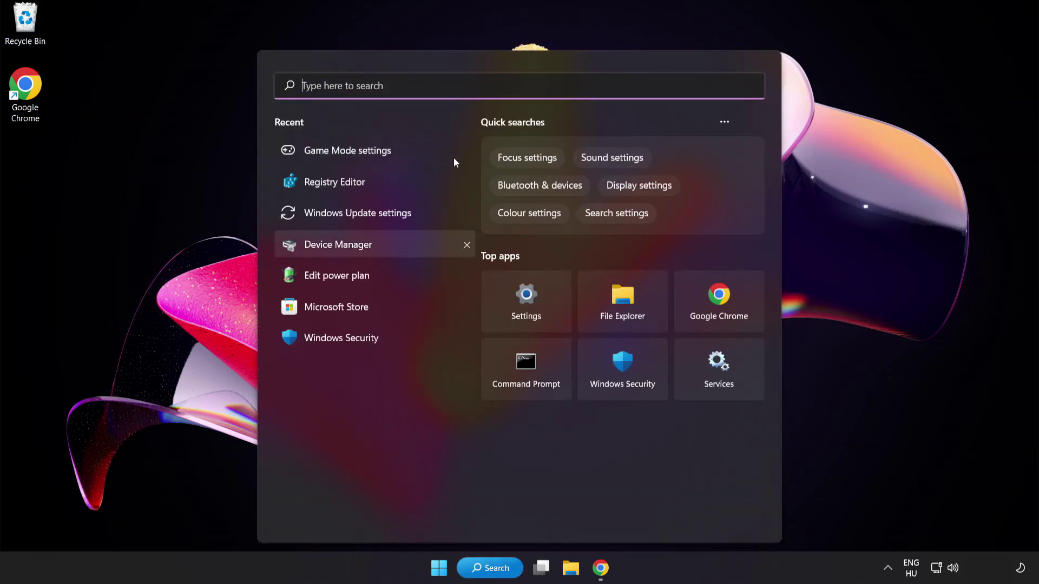
type("edit power plan")
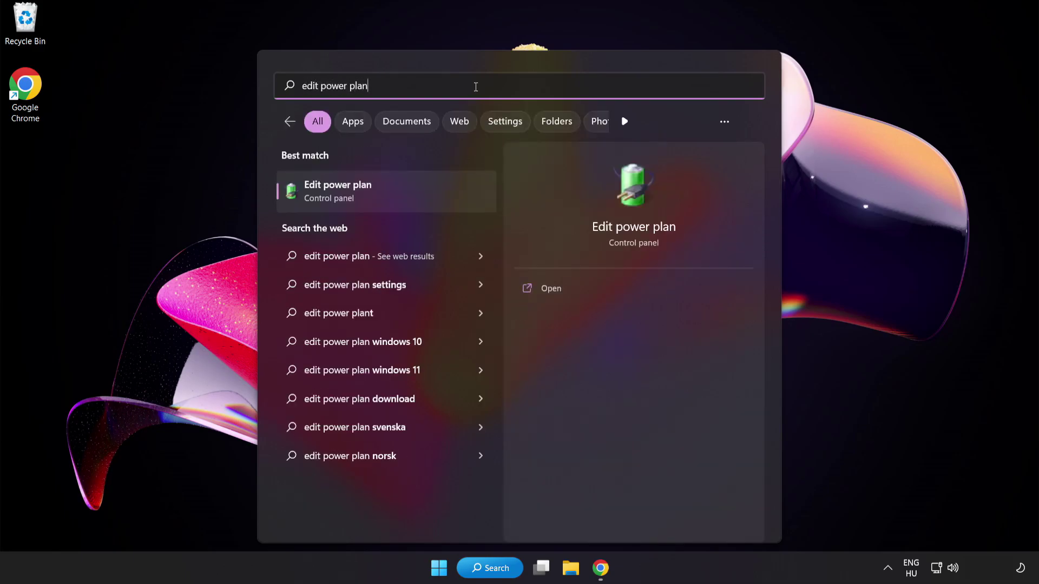
left_click(424, 203)
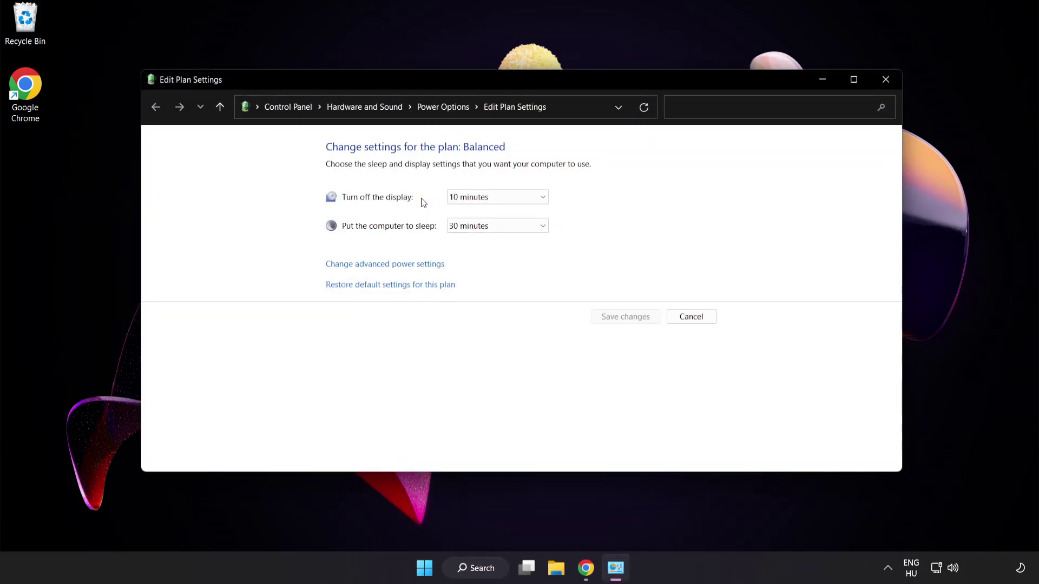
left_click(452, 108)
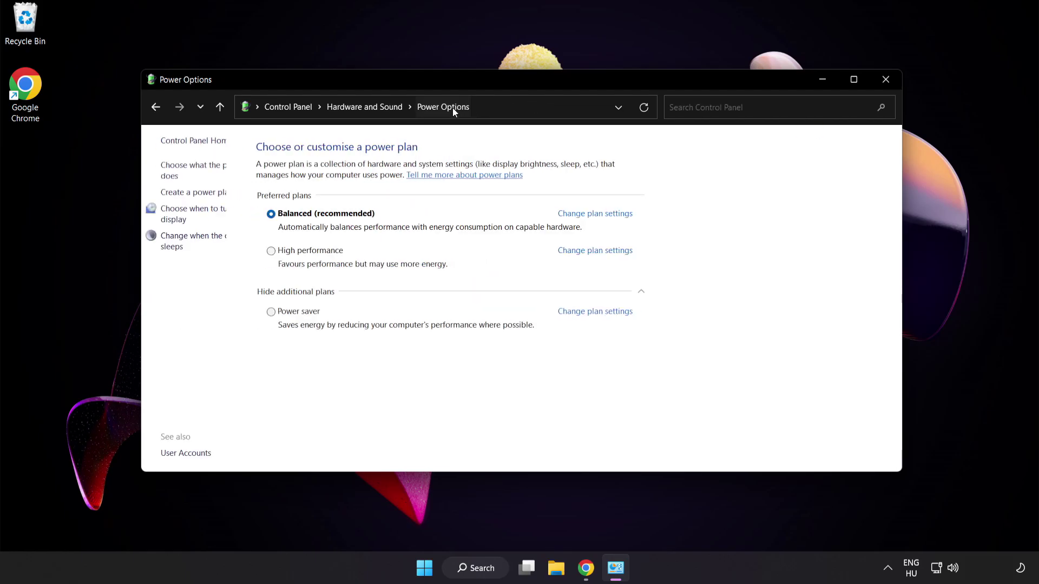
left_click(345, 253)
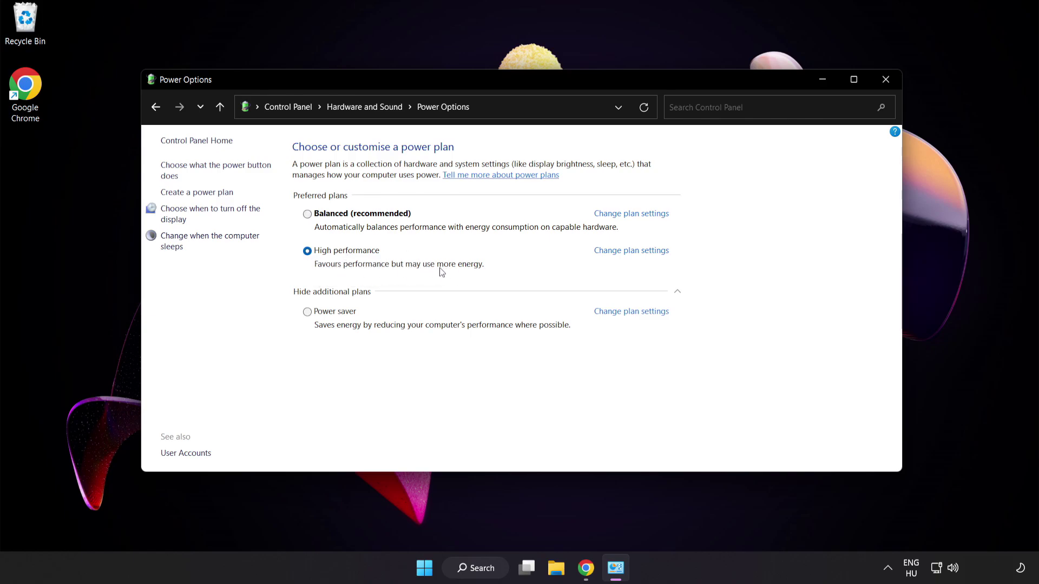
left_click(887, 81)
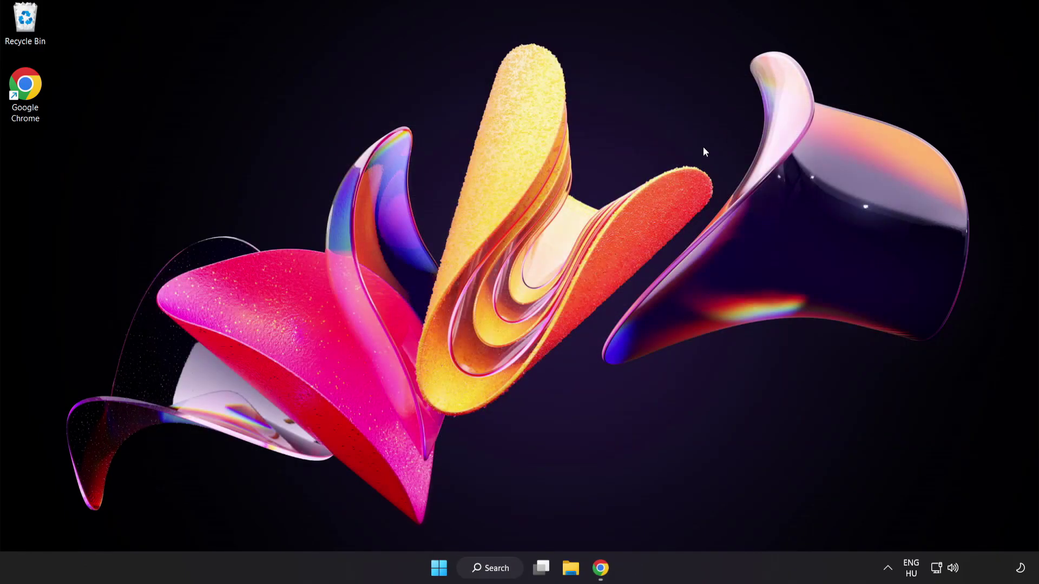
Search automatically for a VMware SVGA 3D driver update, finding the best driver already installed
left_click(491, 566)
type("device manager")
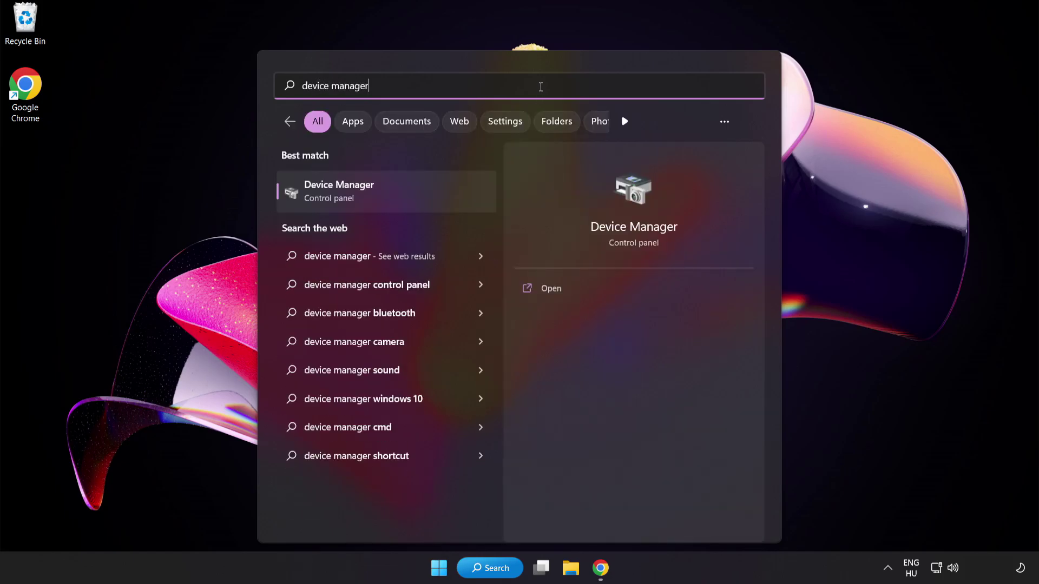
left_click(426, 197)
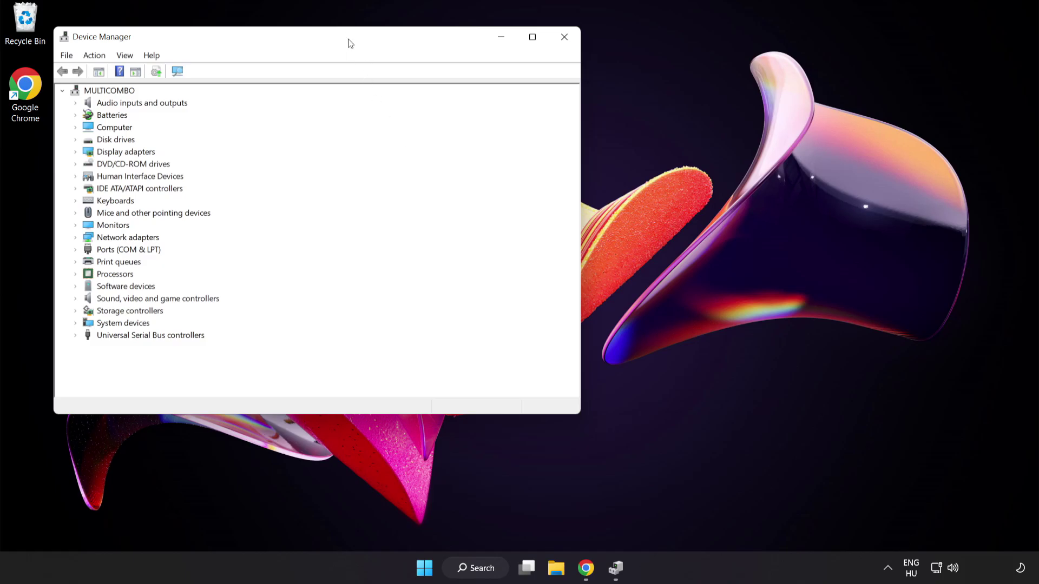
left_click_drag(348, 42, 527, 107)
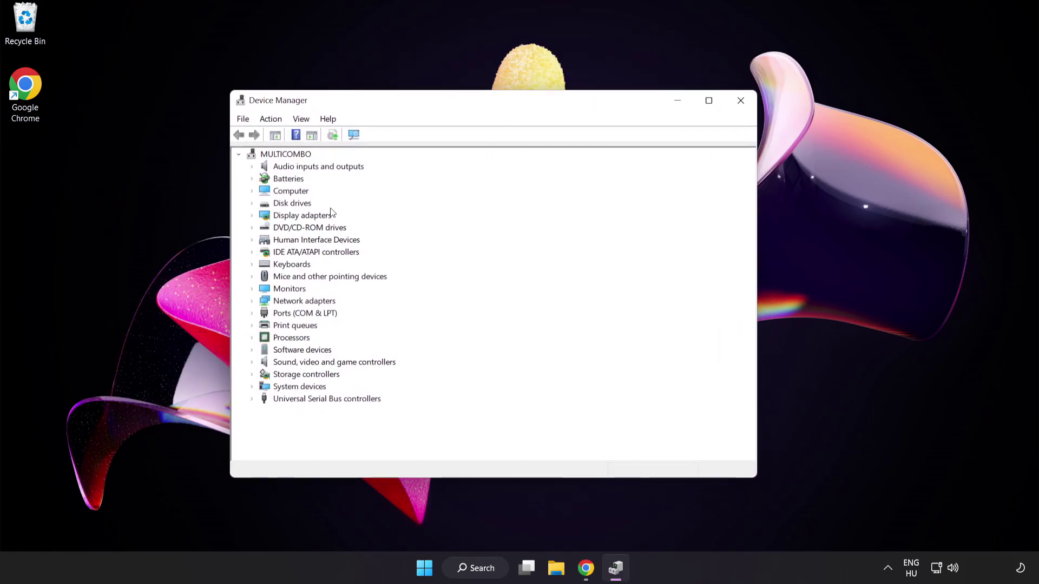
left_click(268, 222)
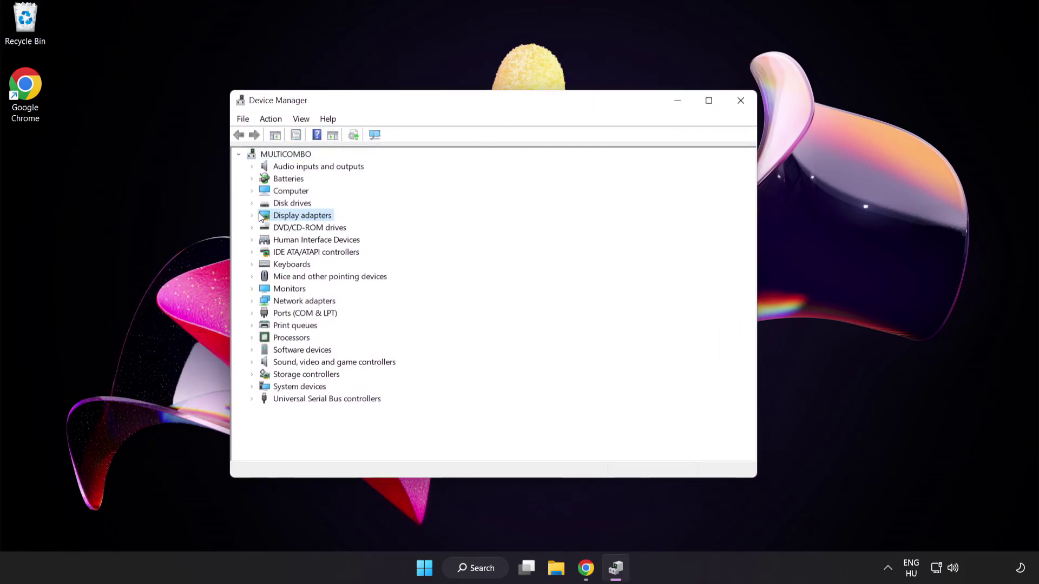
left_click(252, 216)
left_click(296, 227)
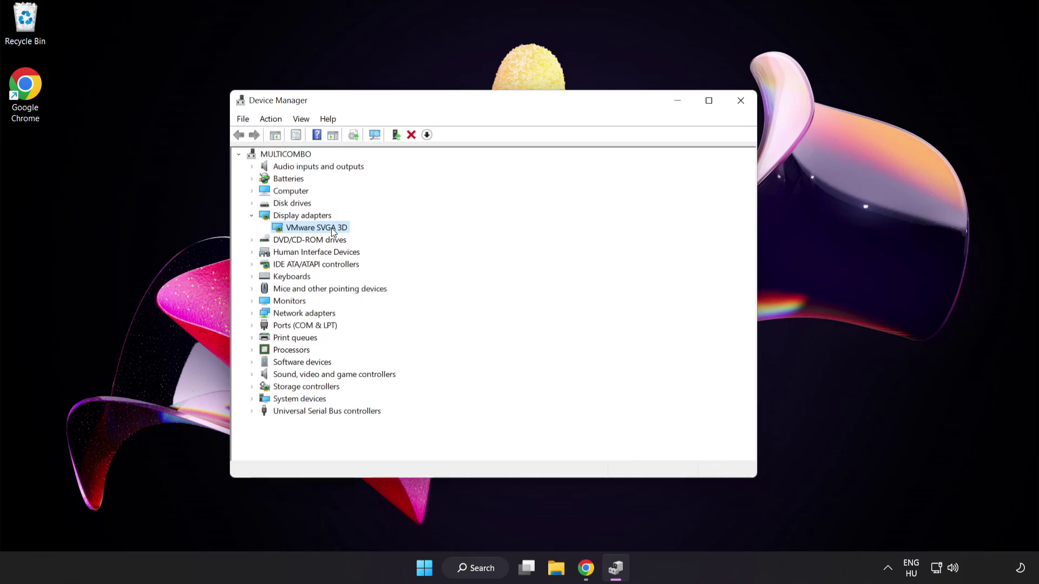
right_click(331, 229)
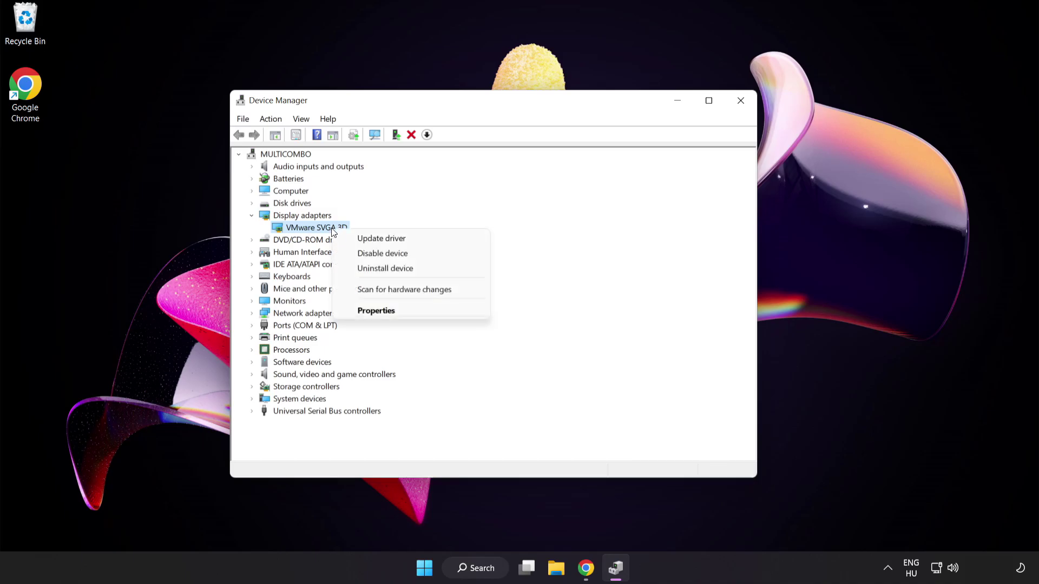
left_click(410, 242)
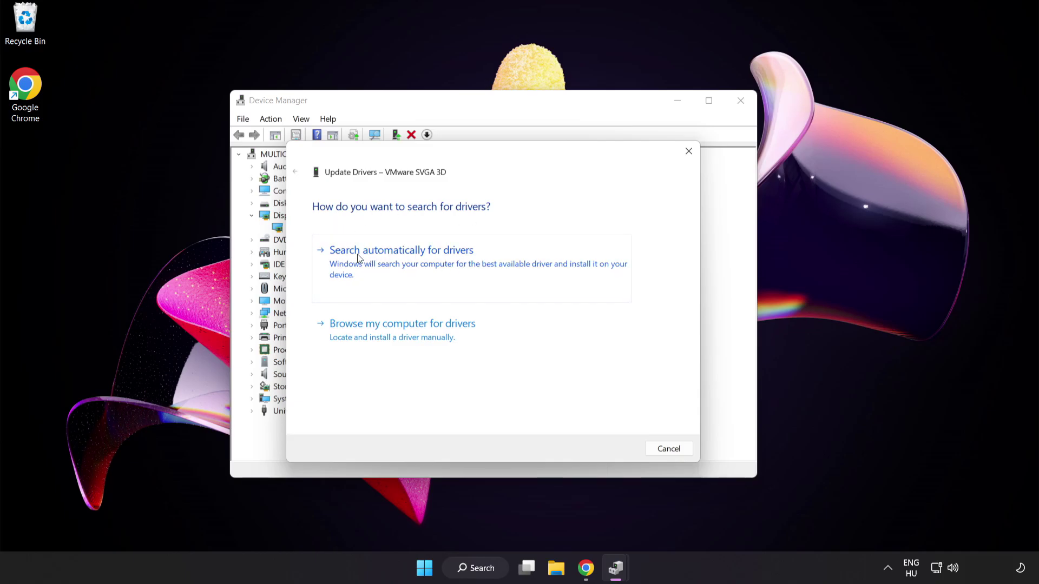
left_click(429, 263)
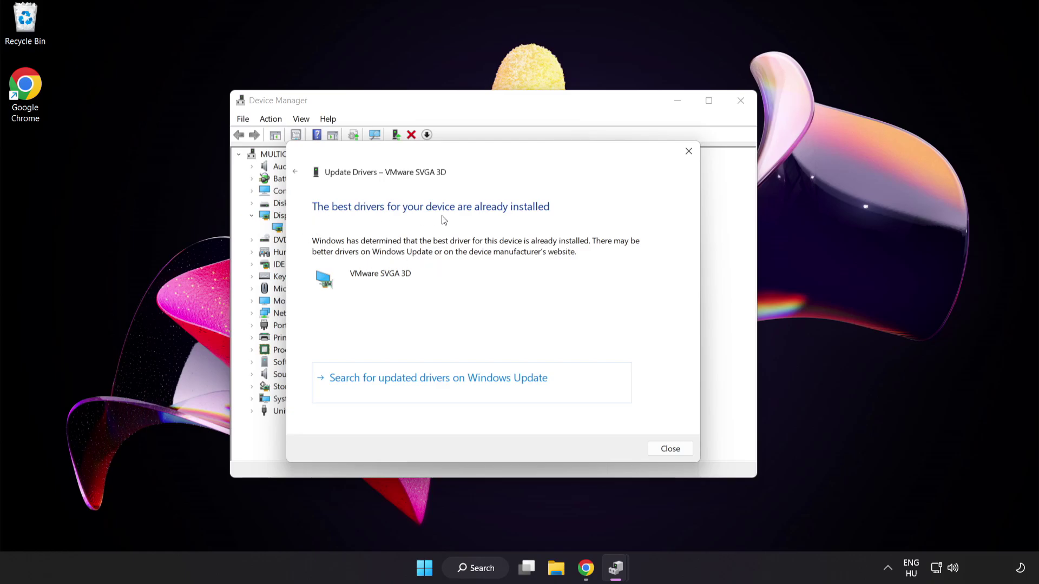
left_click(670, 450)
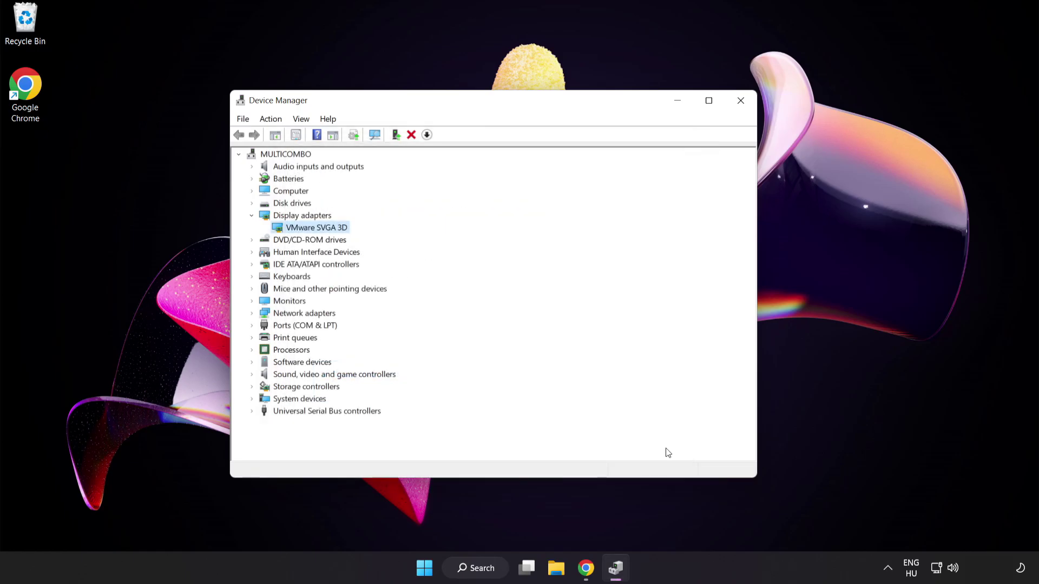
left_click(737, 107)
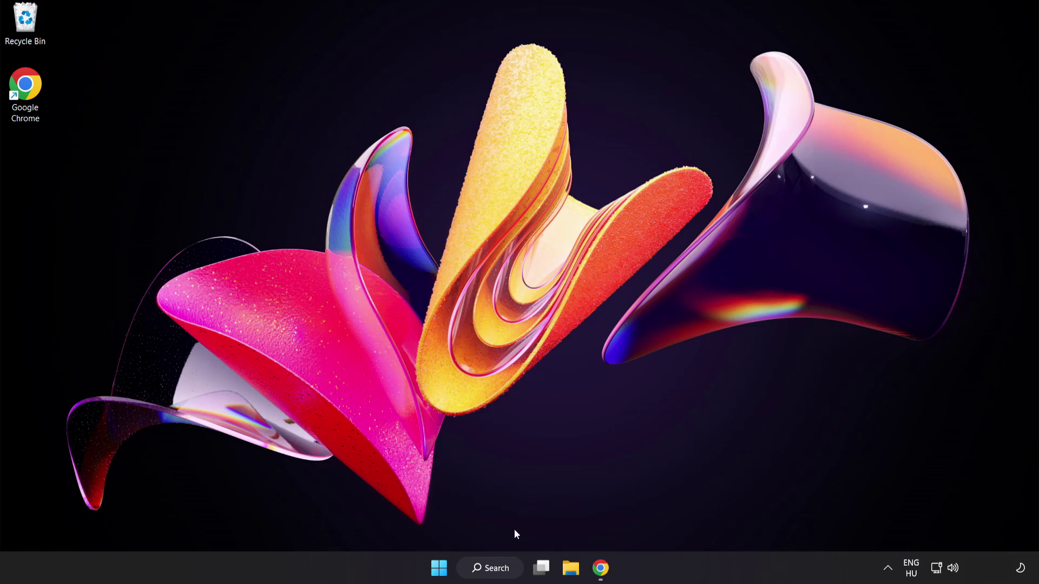
left_click(502, 575)
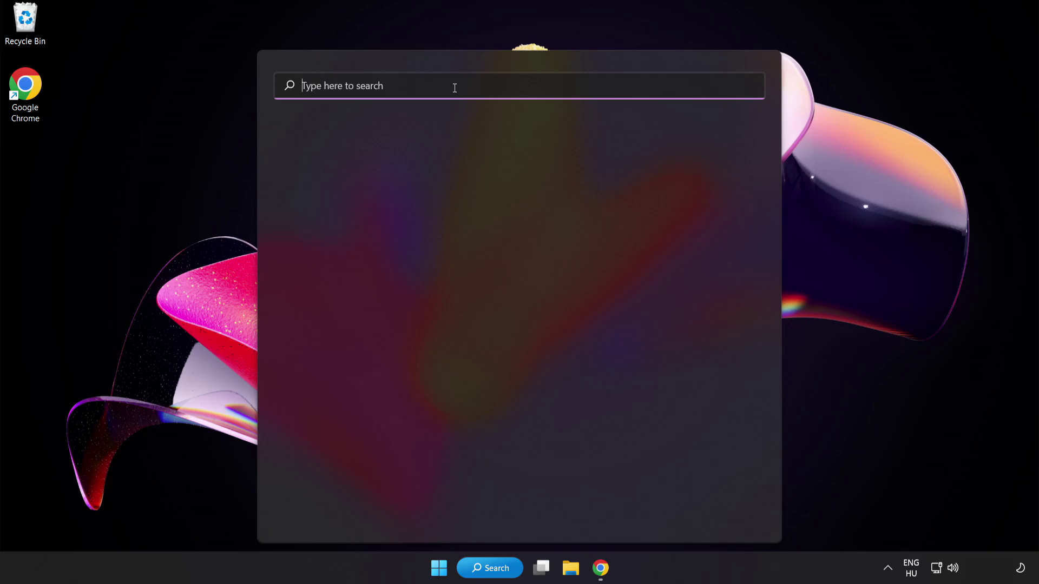
type("game mode settings")
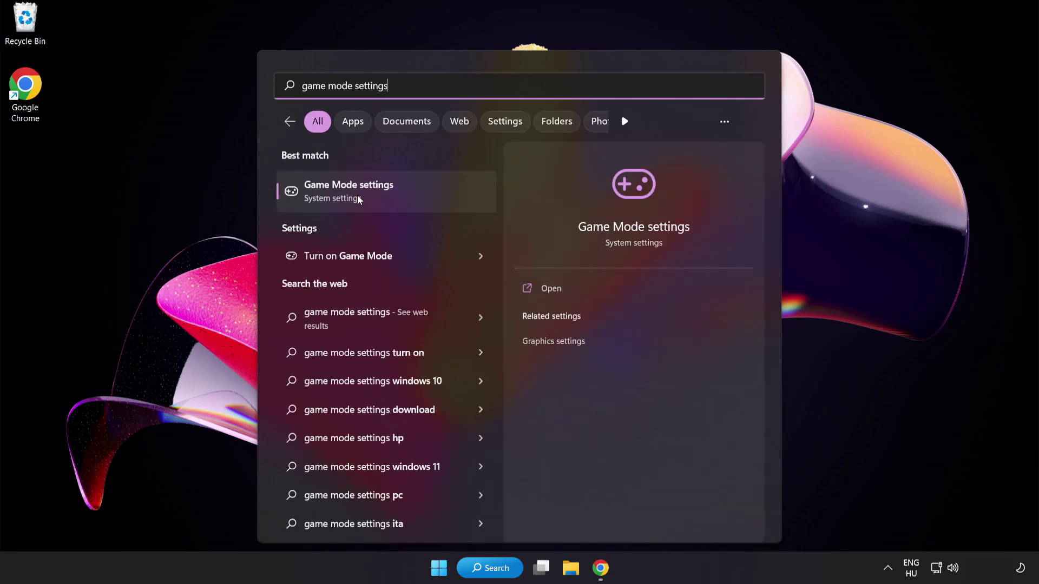
left_click(379, 195)
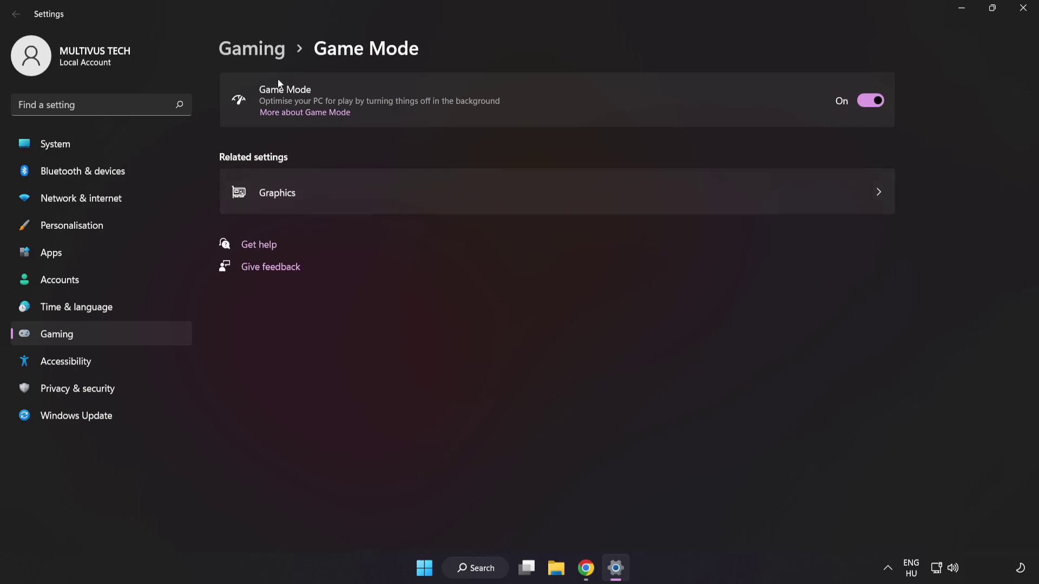
left_click(257, 53)
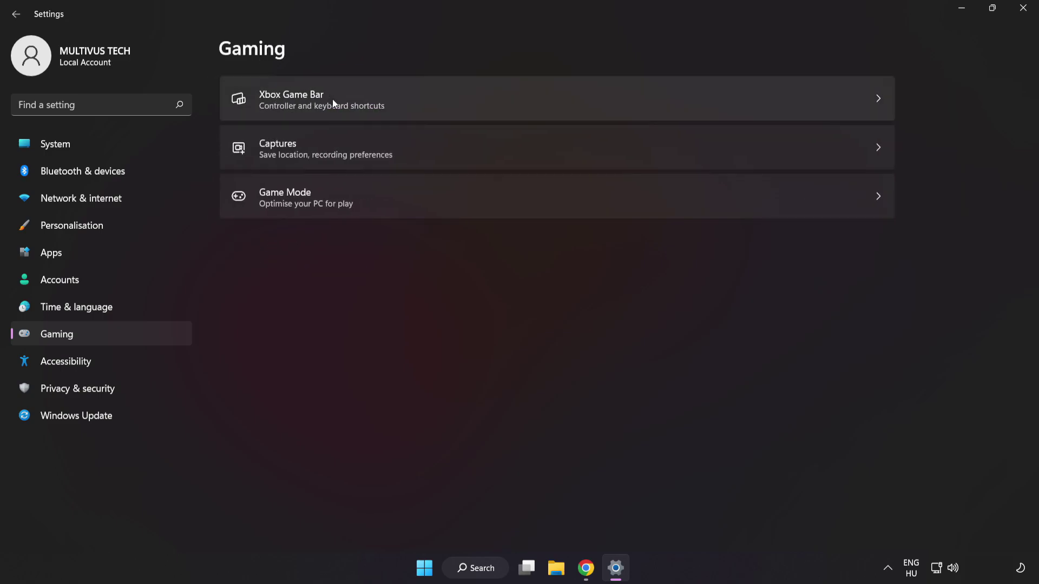
left_click(749, 96)
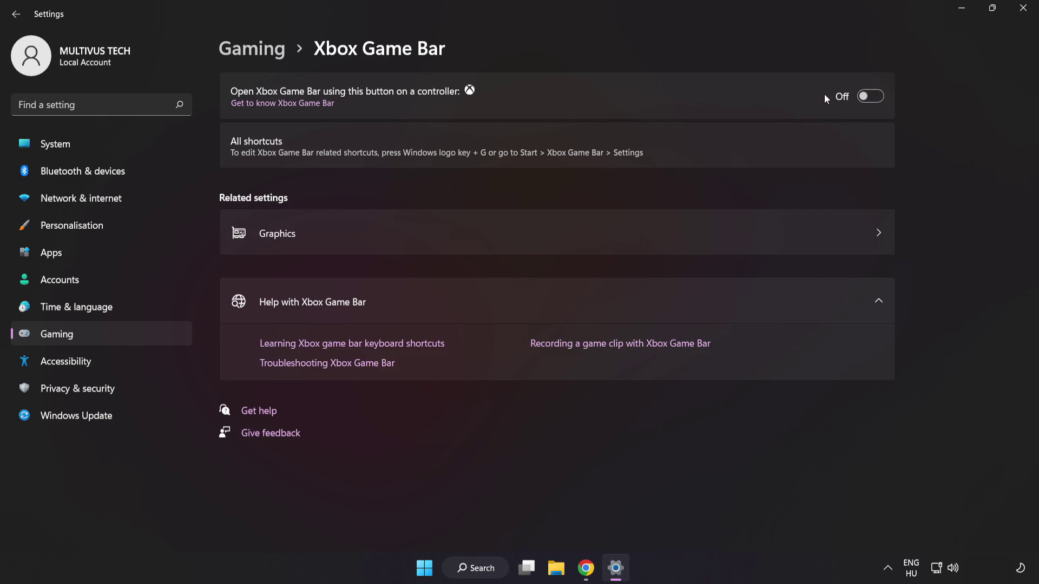
left_click(1024, 15)
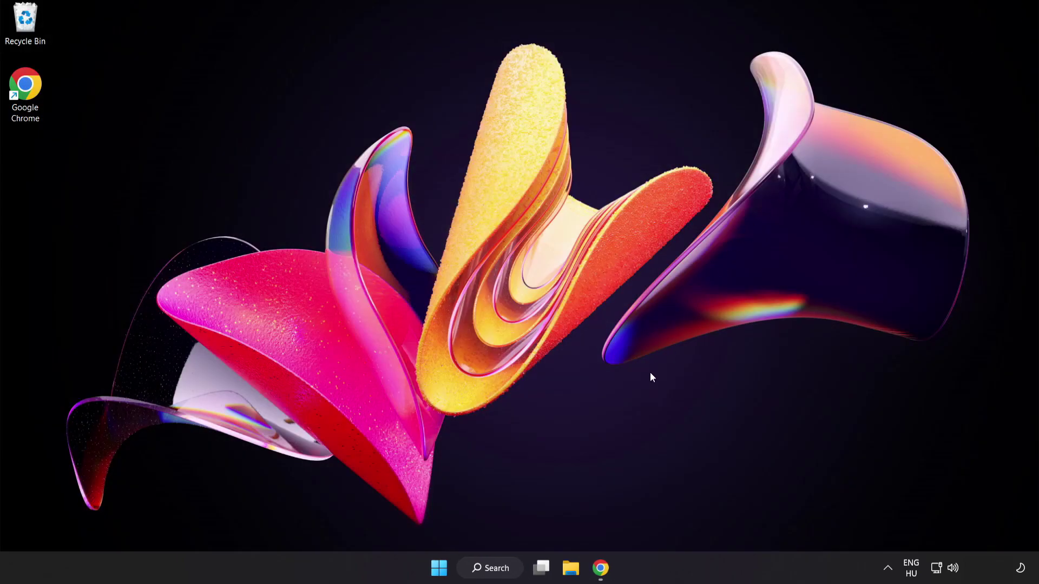
Open Task Manager and end the Google Chrome processes
right_click(437, 572)
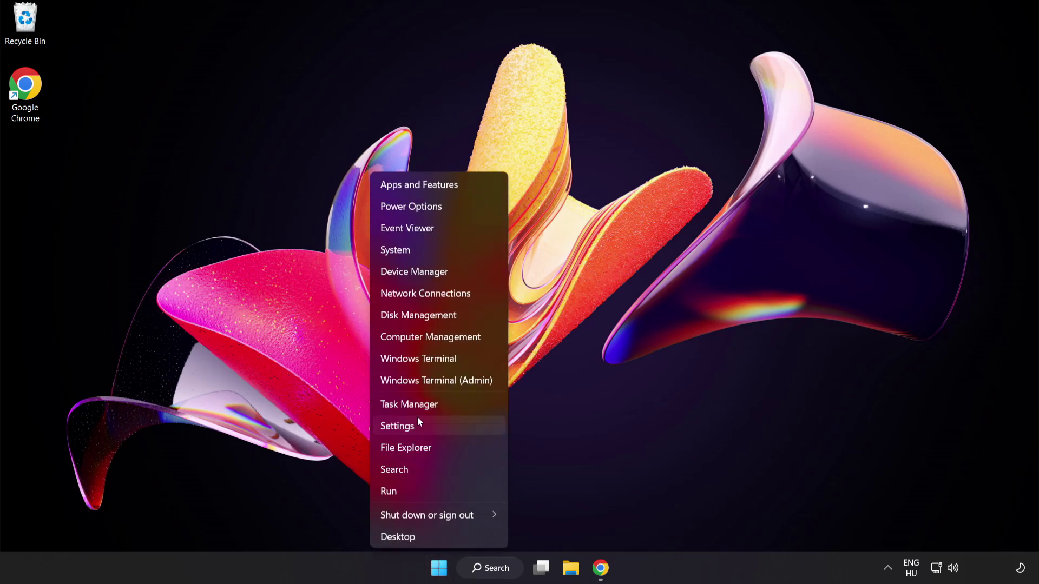
left_click(446, 404)
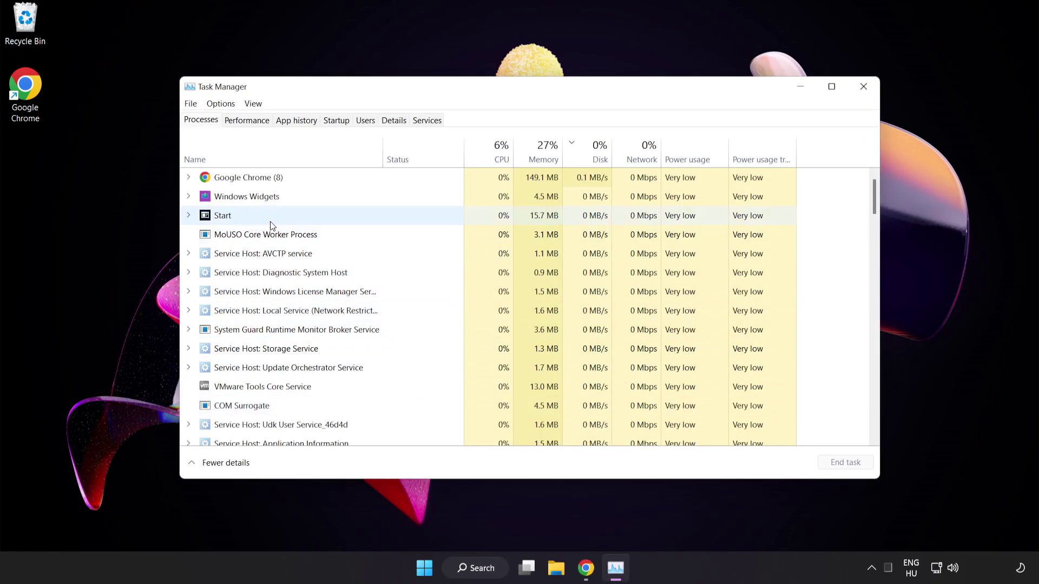
left_click(266, 178)
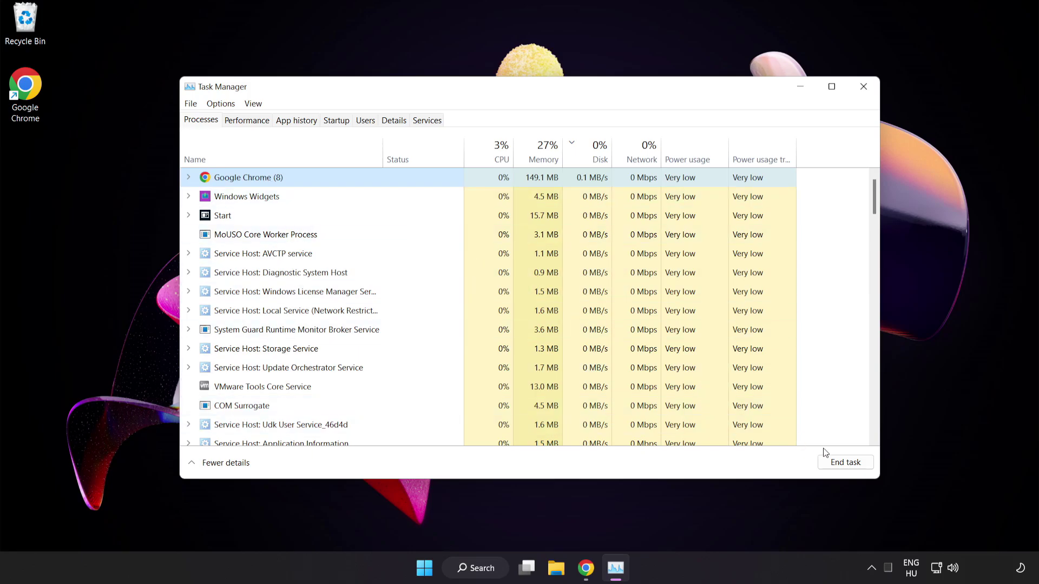
left_click(841, 464)
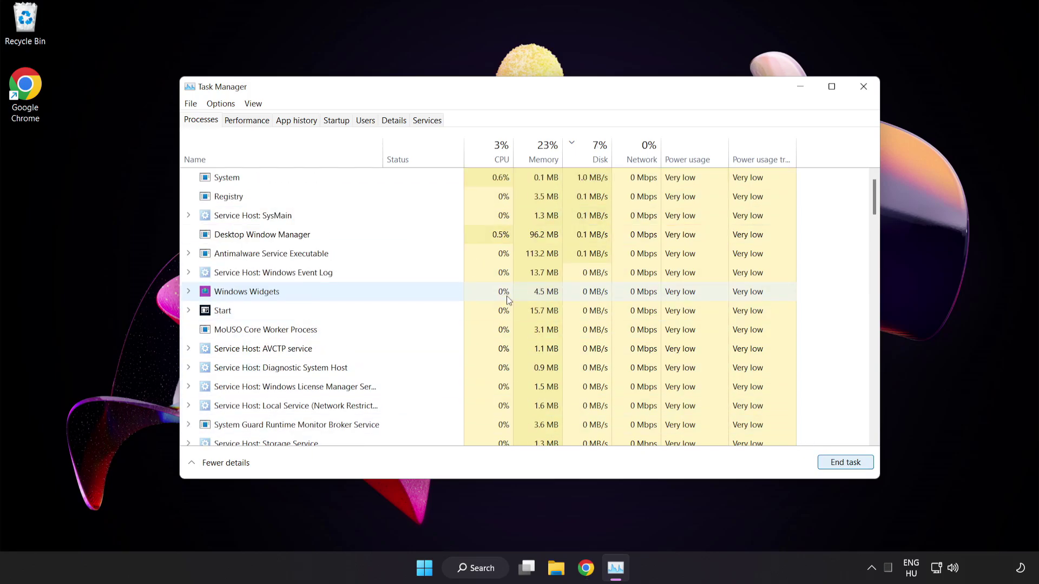
left_click_drag(873, 210, 866, 162)
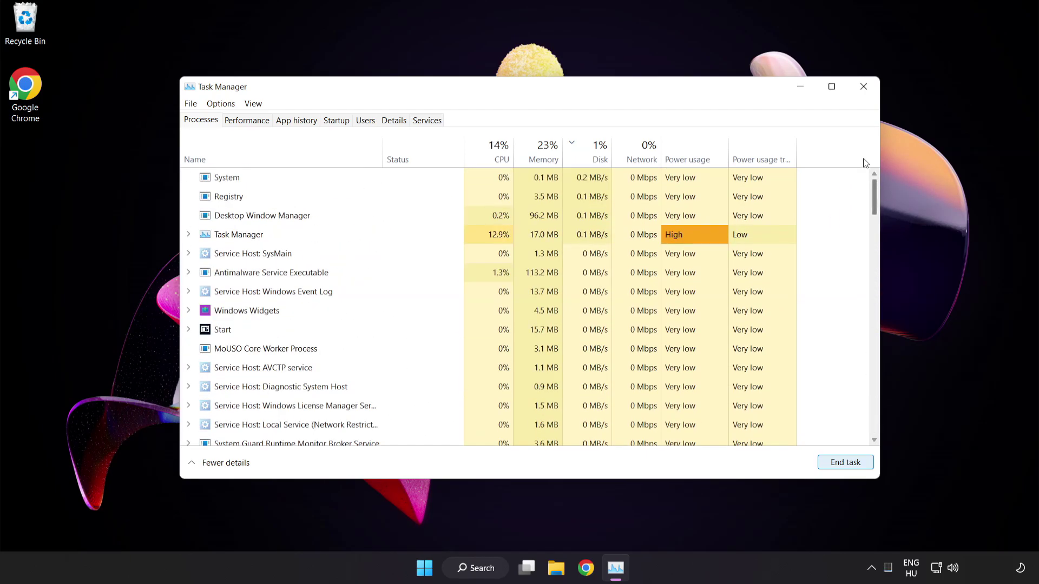
Disable Cortana, Phone Link and Terminal as startup apps, then close Task Manager
left_click(339, 121)
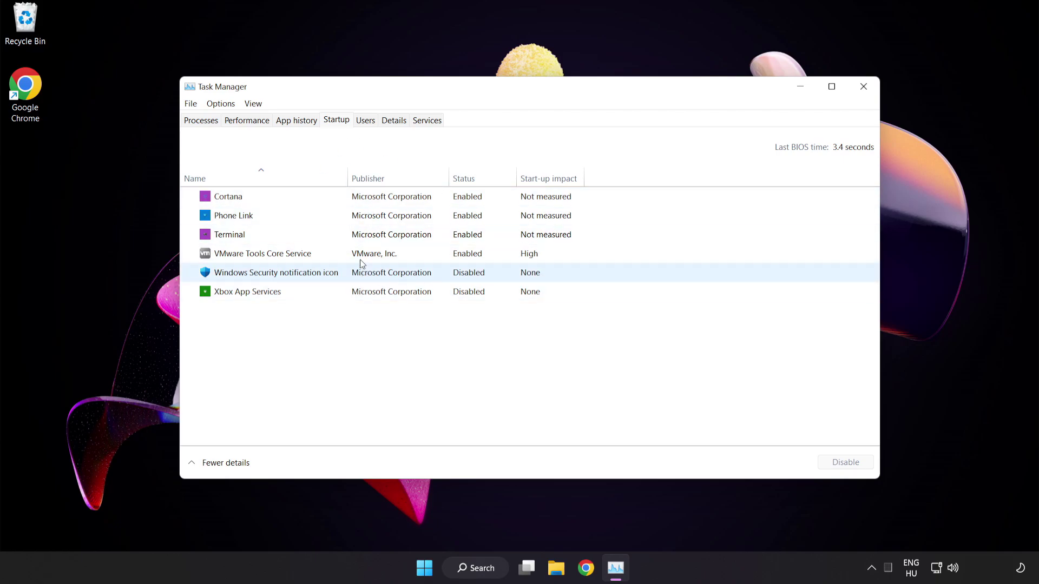
left_click(367, 204)
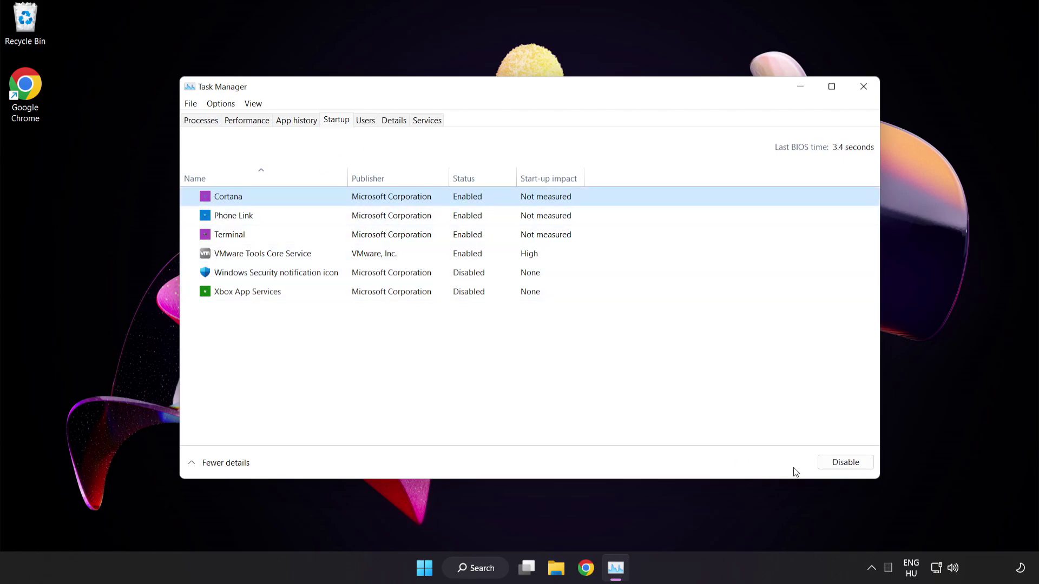
left_click(852, 464)
left_click(302, 216)
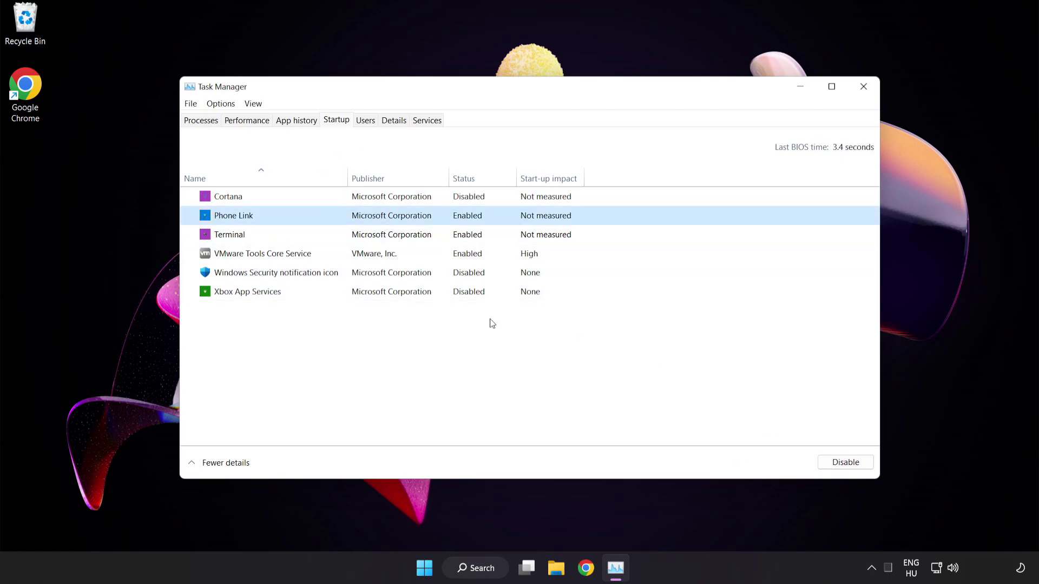
left_click(835, 465)
left_click(415, 238)
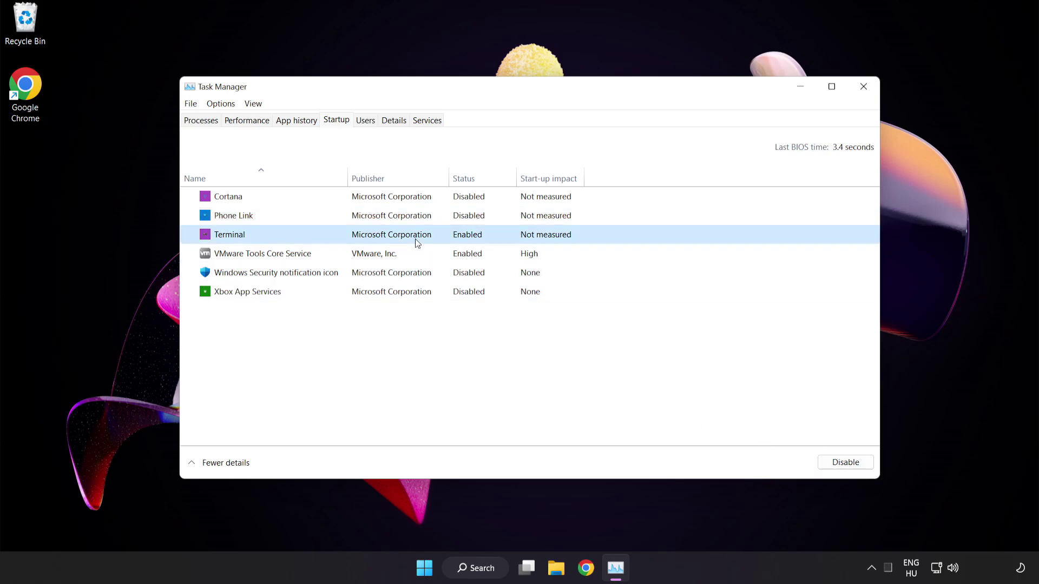
left_click(847, 464)
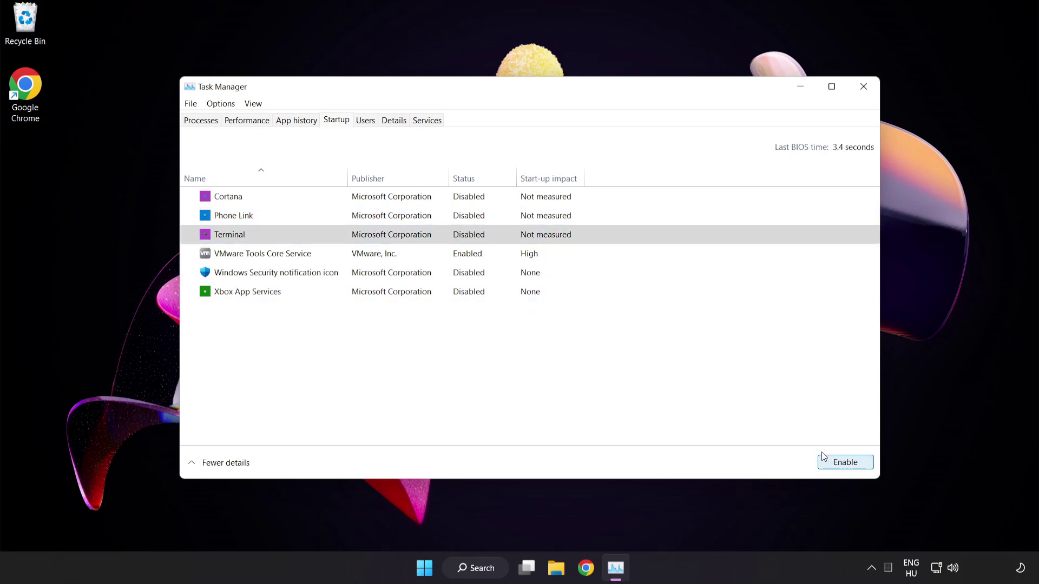
left_click(865, 88)
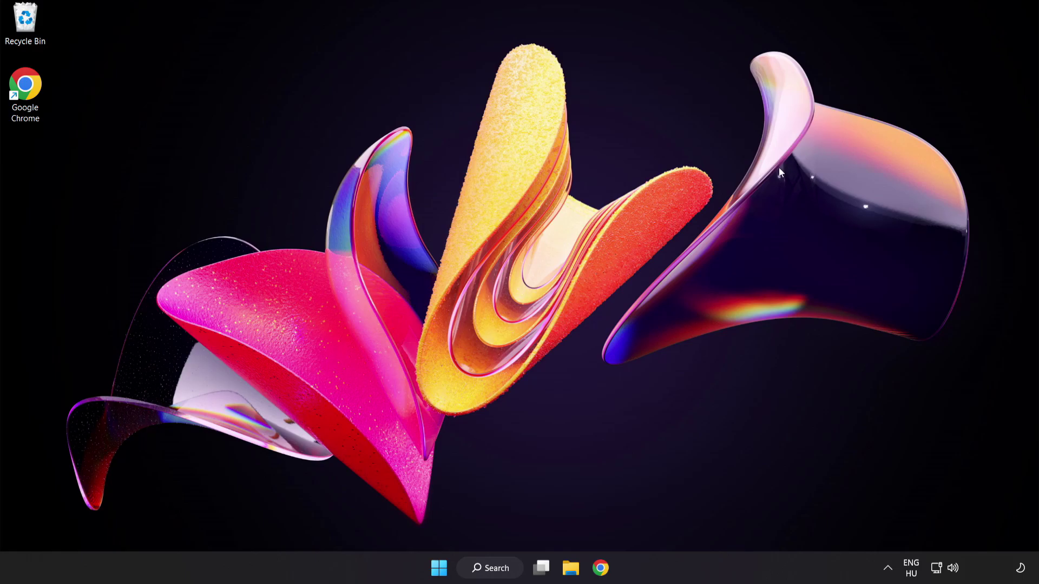
Run Check for updates in Windows Update, which reports the PC is up to date
left_click(497, 571)
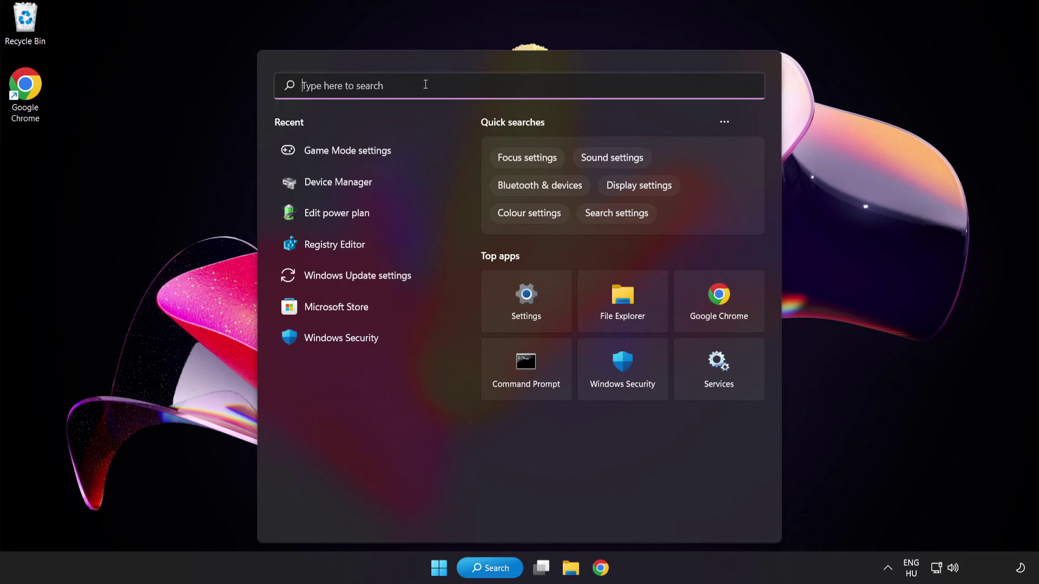
type("update")
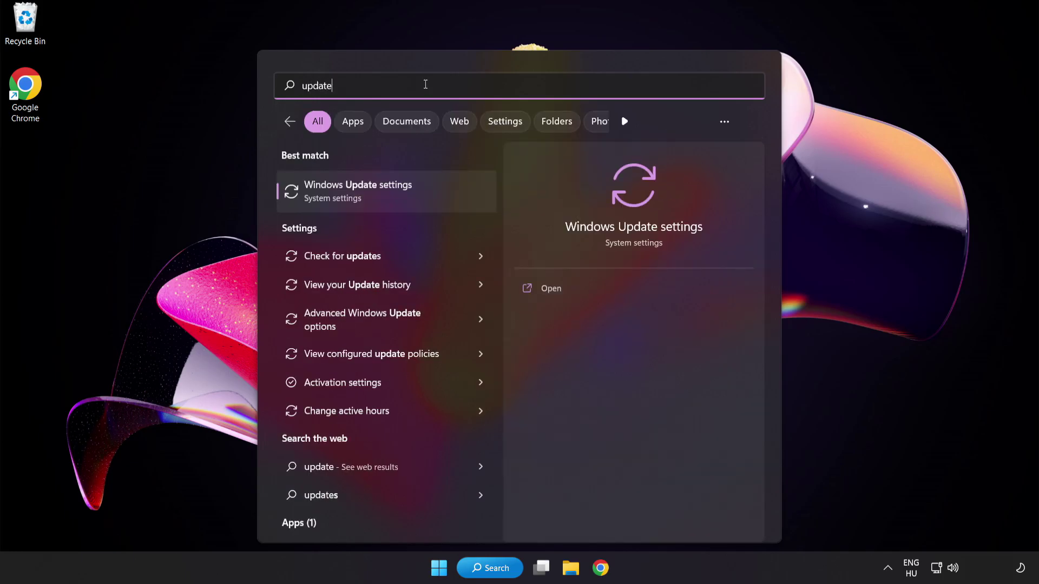
left_click(425, 189)
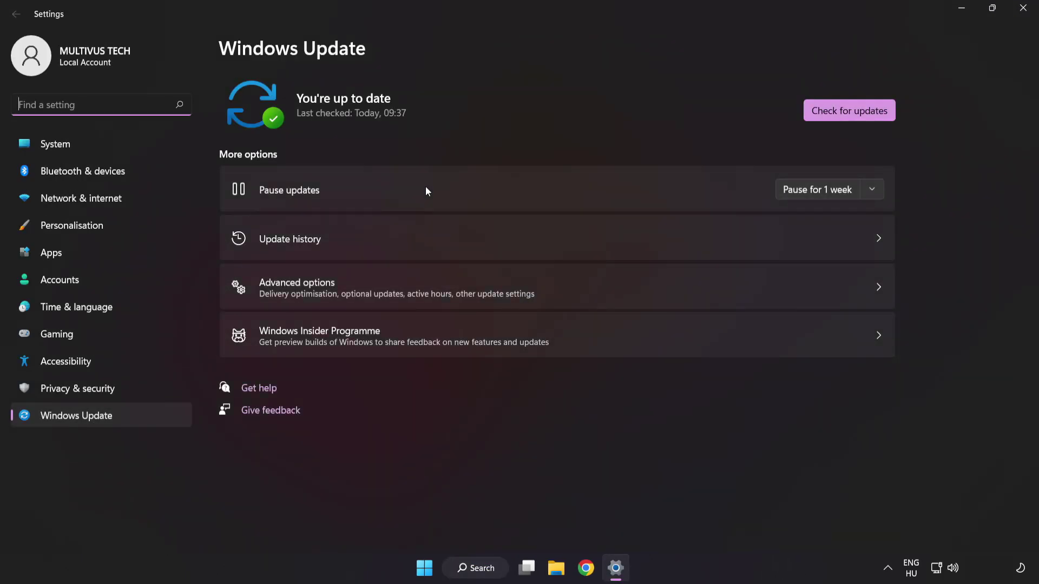
left_click(838, 117)
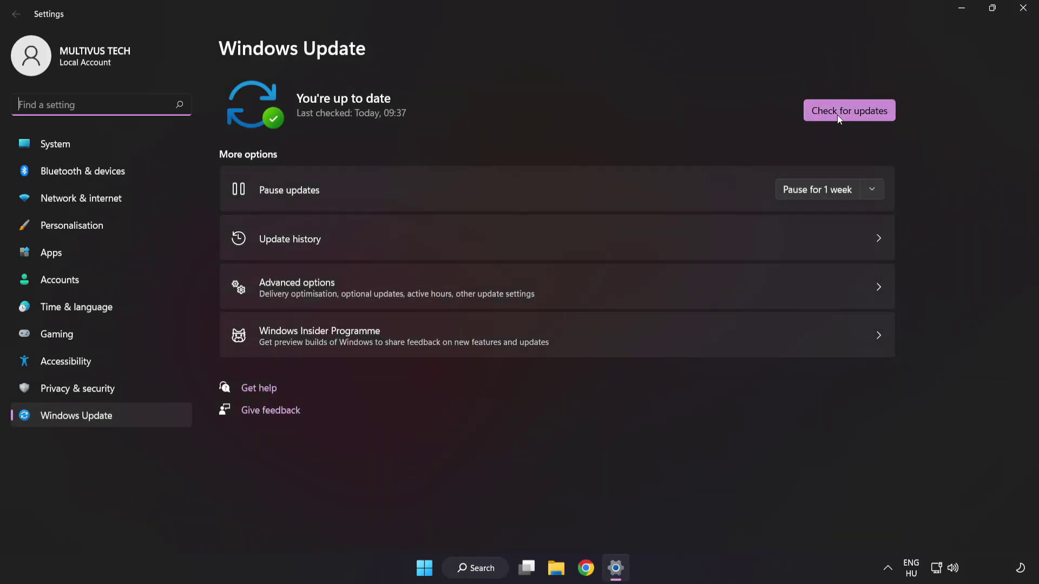
left_click(848, 115)
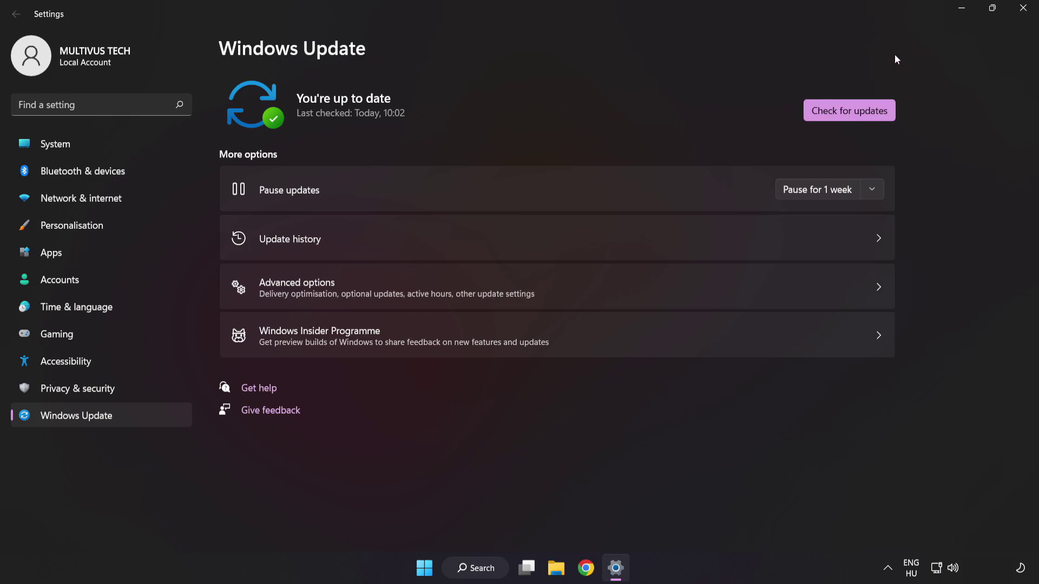
left_click(1023, 8)
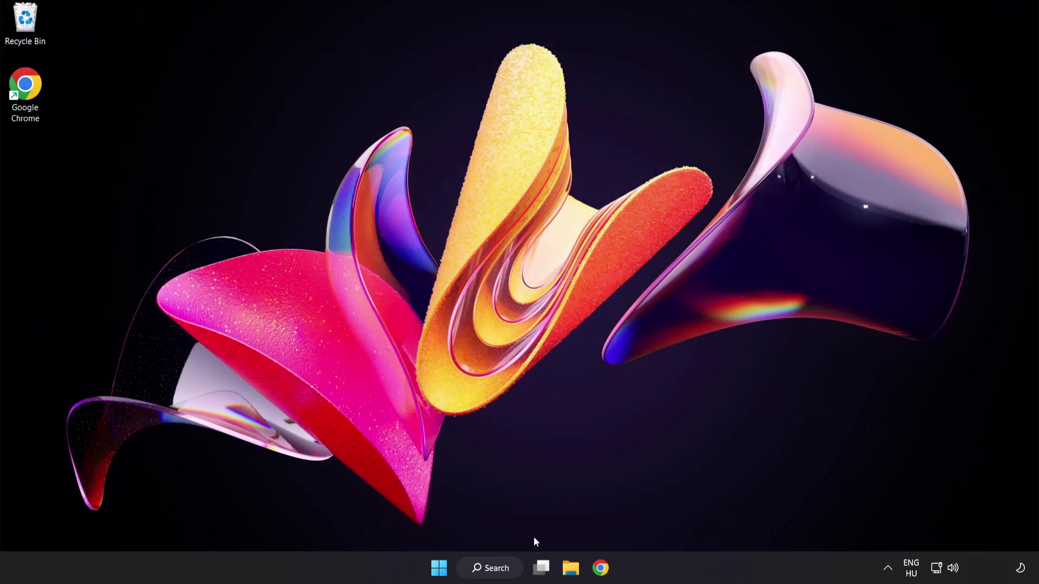
Open Registry Editor and navigate to HKEY_CURRENT_USER\System\GameConfigStore
left_click(501, 572)
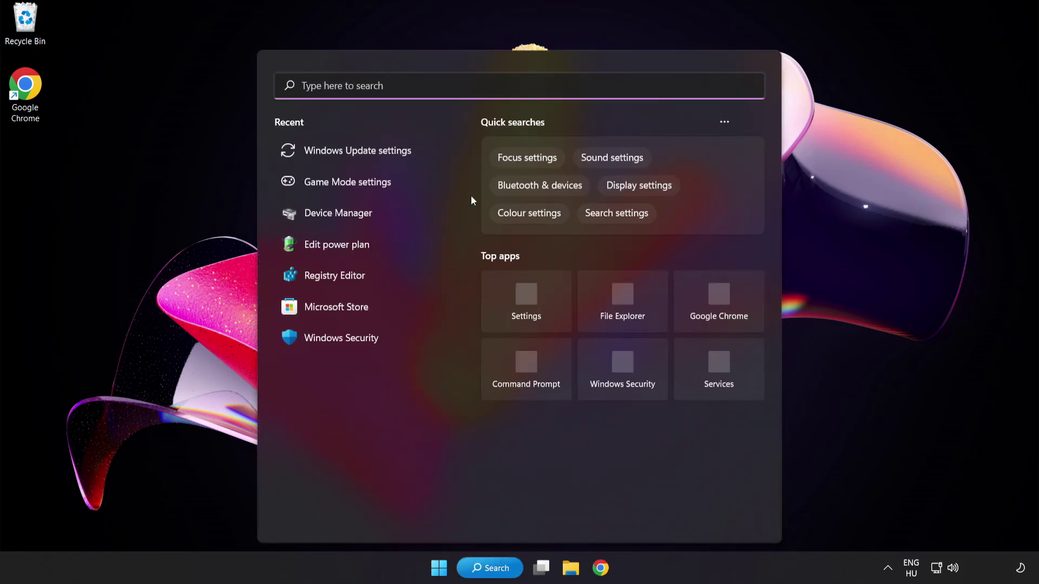
type("regedit")
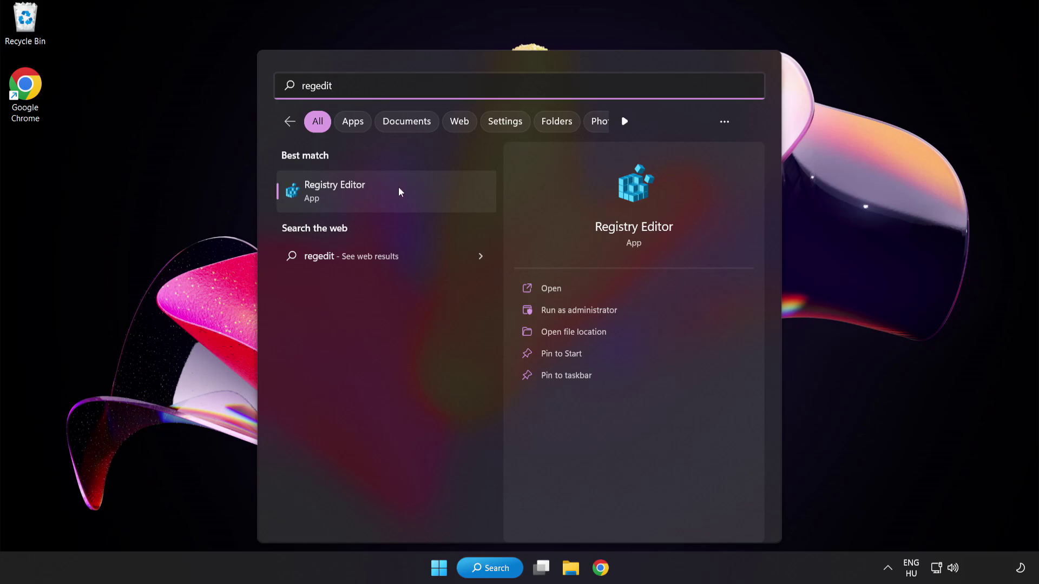
left_click(399, 192)
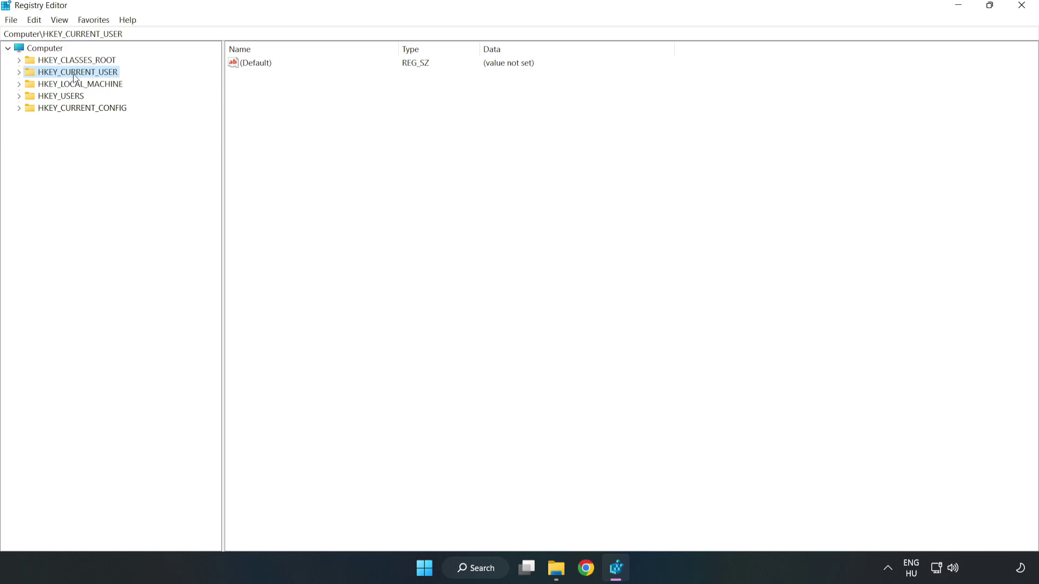
left_click(19, 73)
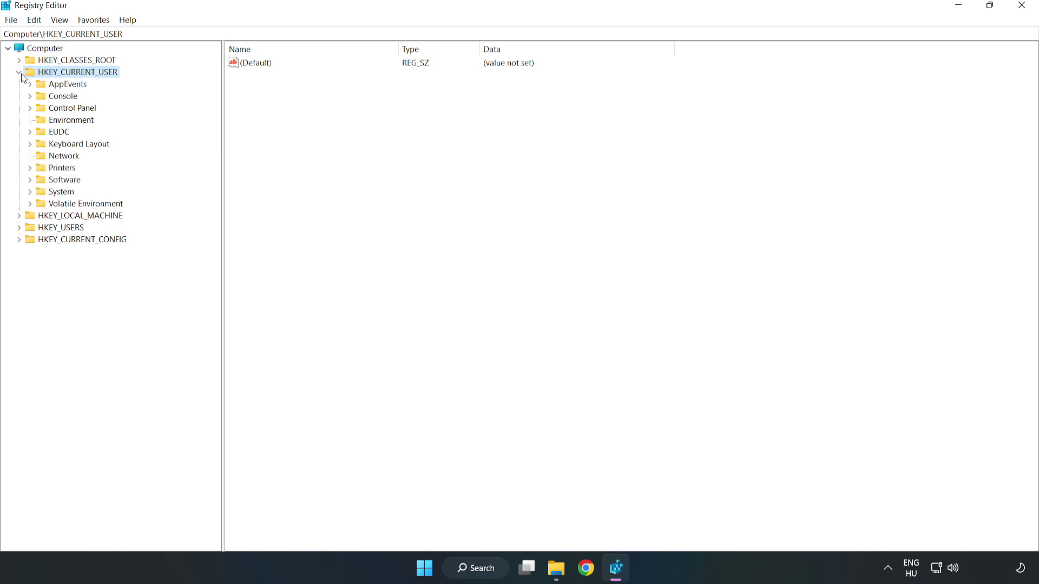
left_click(30, 192)
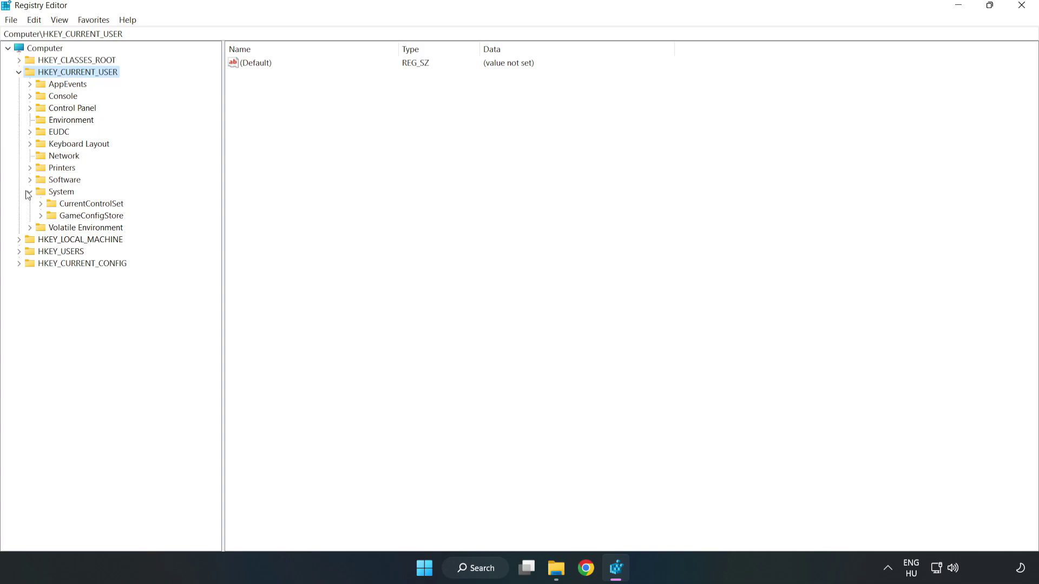
left_click(87, 219)
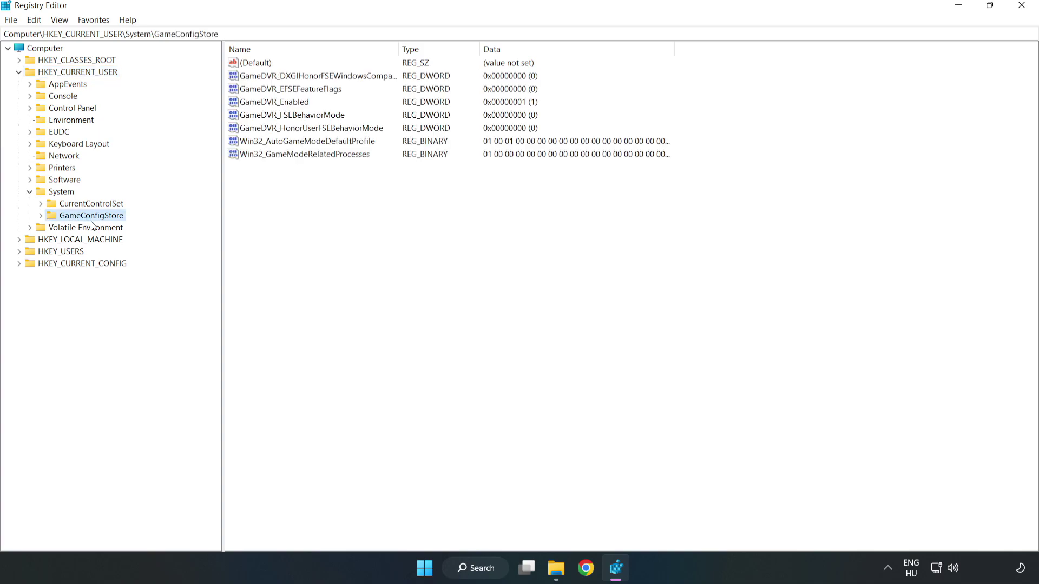
Set GameDVR_Enabled to 0, then collapse HKEY_CURRENT_USER
left_click(255, 106)
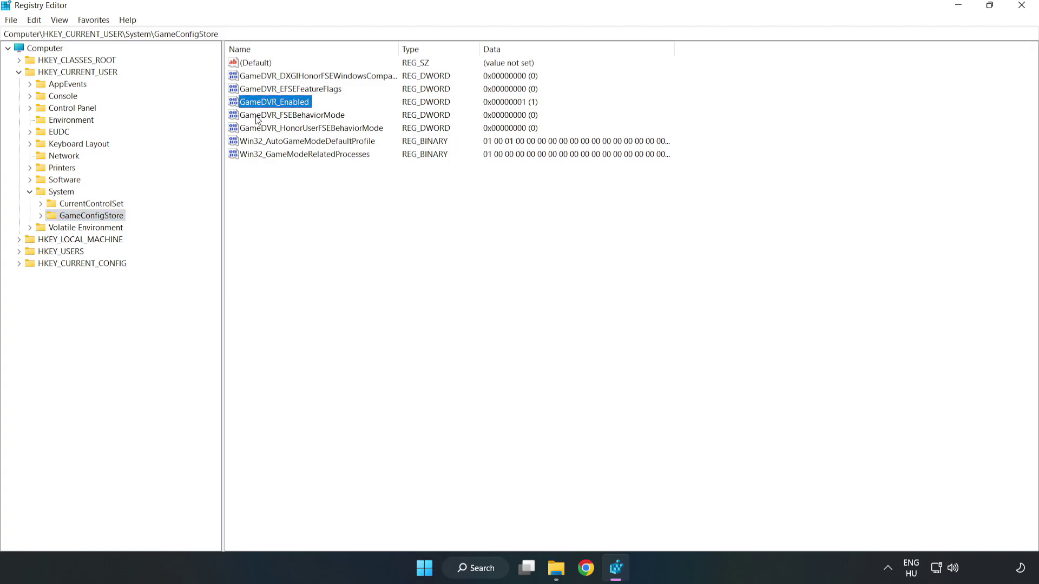
right_click(284, 107)
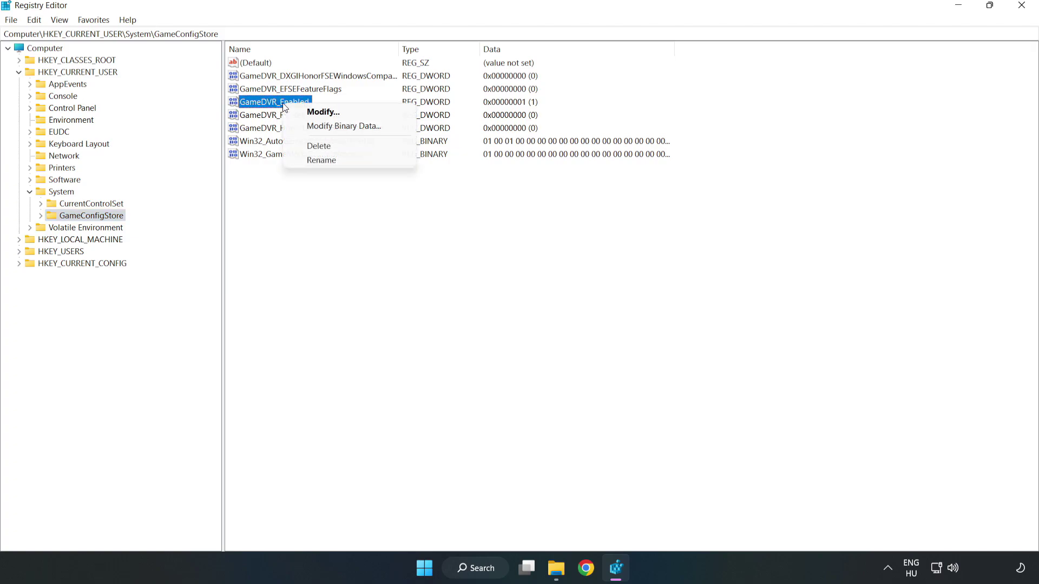
left_click(330, 113)
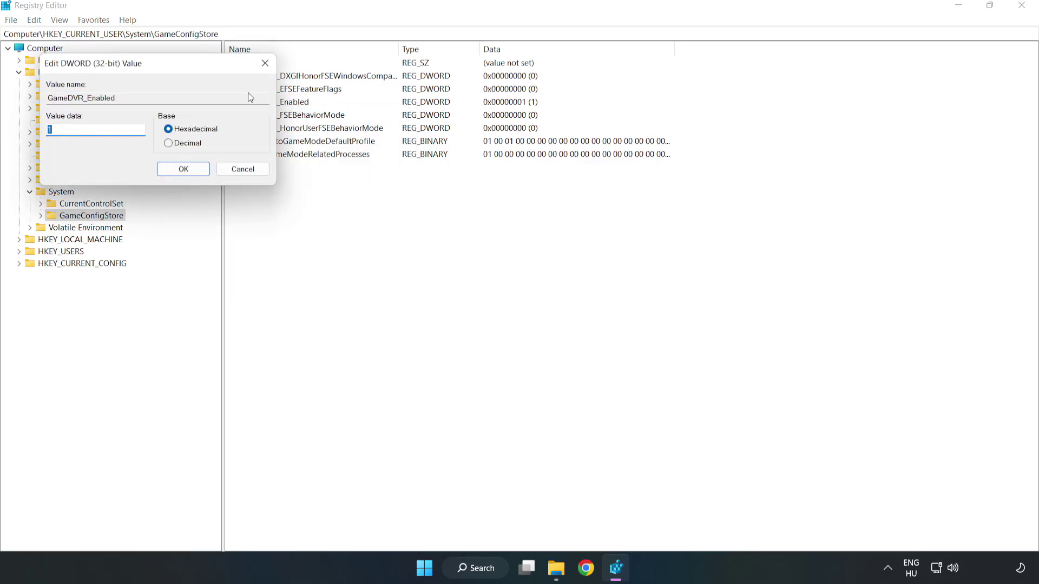
left_click_drag(209, 73, 579, 220)
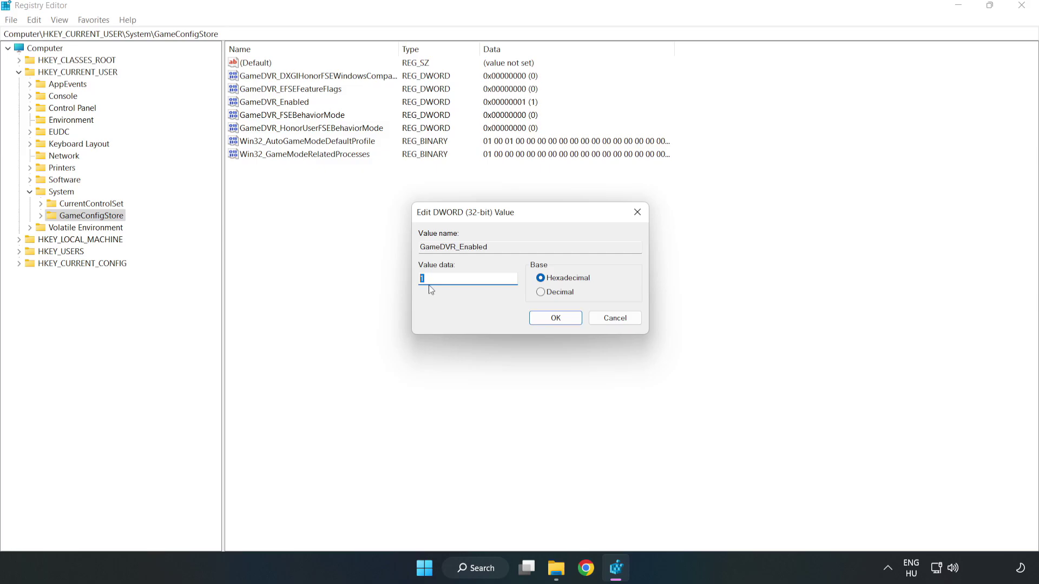
type("0")
left_click(556, 319)
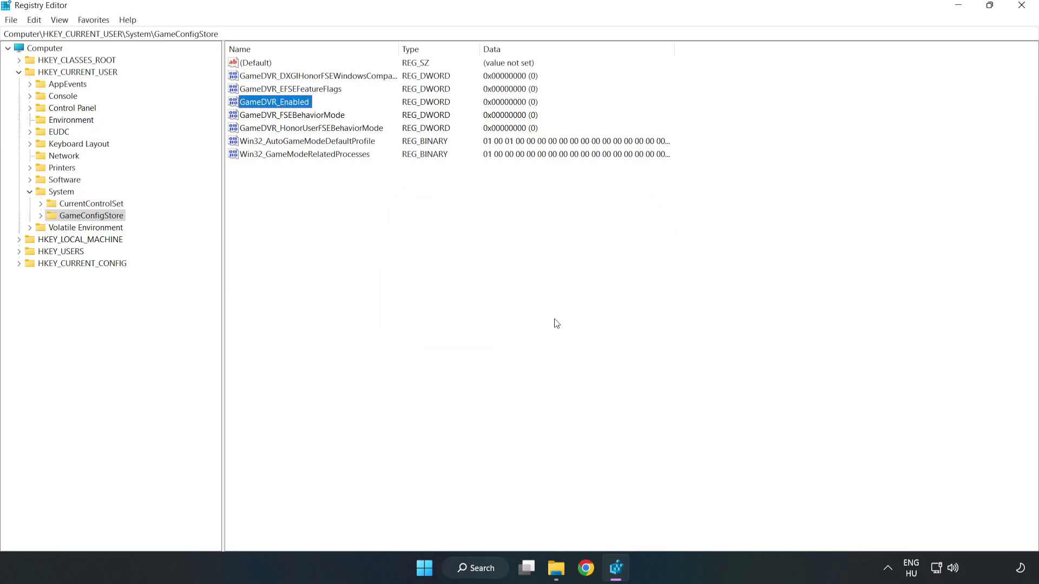
left_click(19, 73)
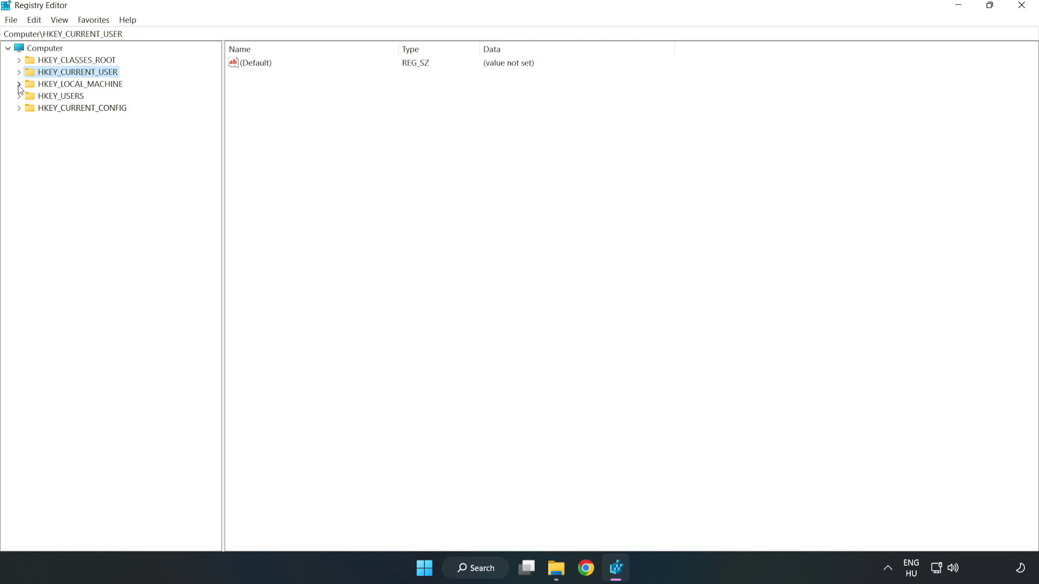
Navigate to HKLM\SOFTWARE\Microsoft\PolicyManager\default\ApplicationManagement\AllowGameDVR
double_click(33, 85)
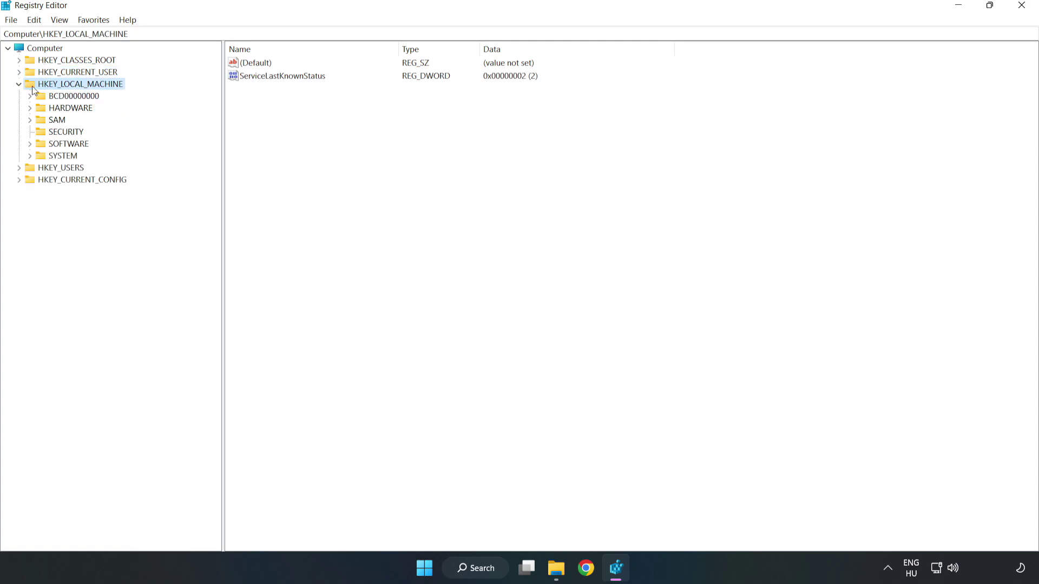
left_click(31, 144)
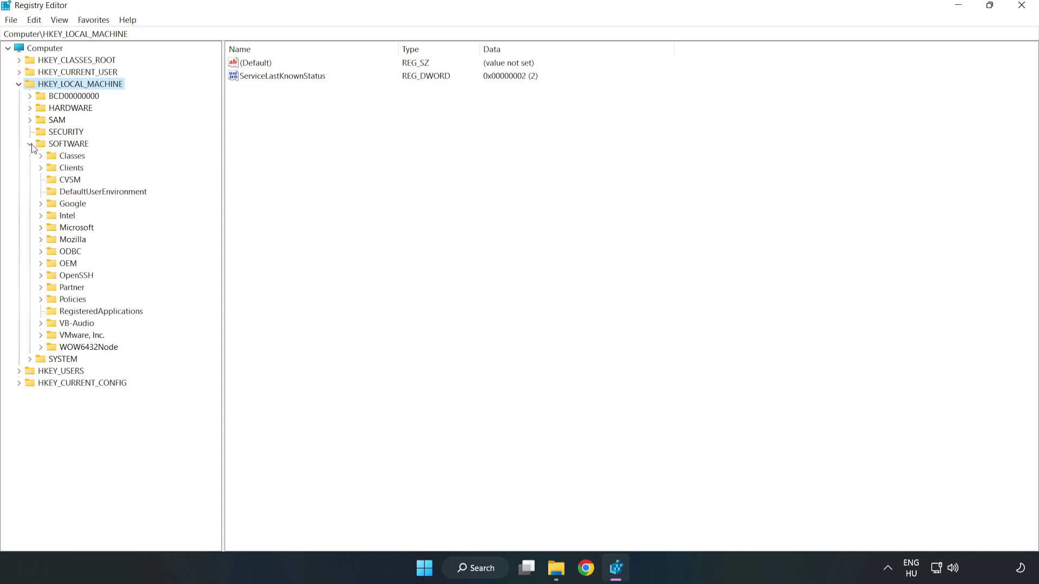
left_click(41, 229)
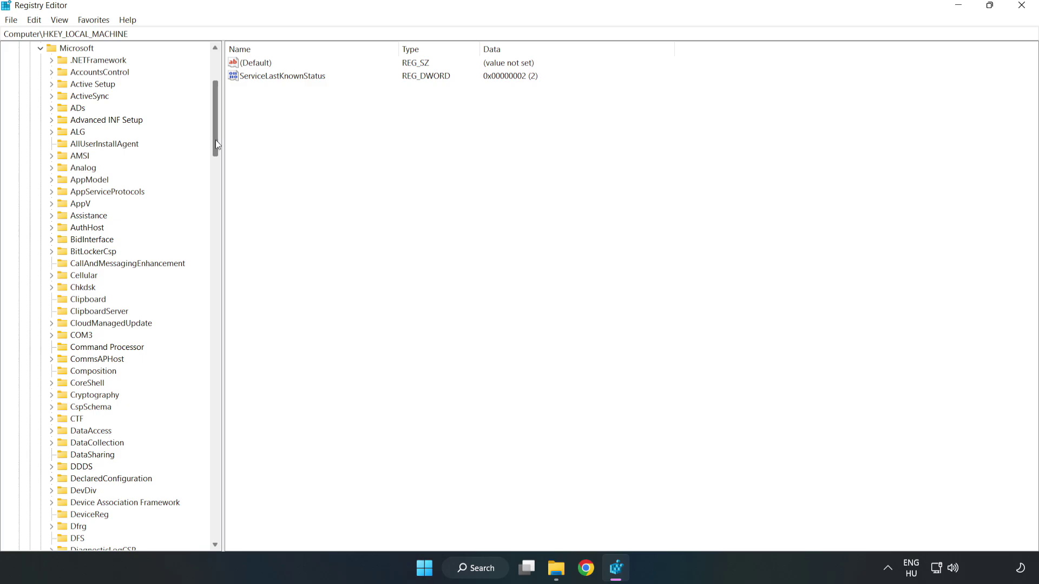
left_click_drag(216, 144, 234, 384)
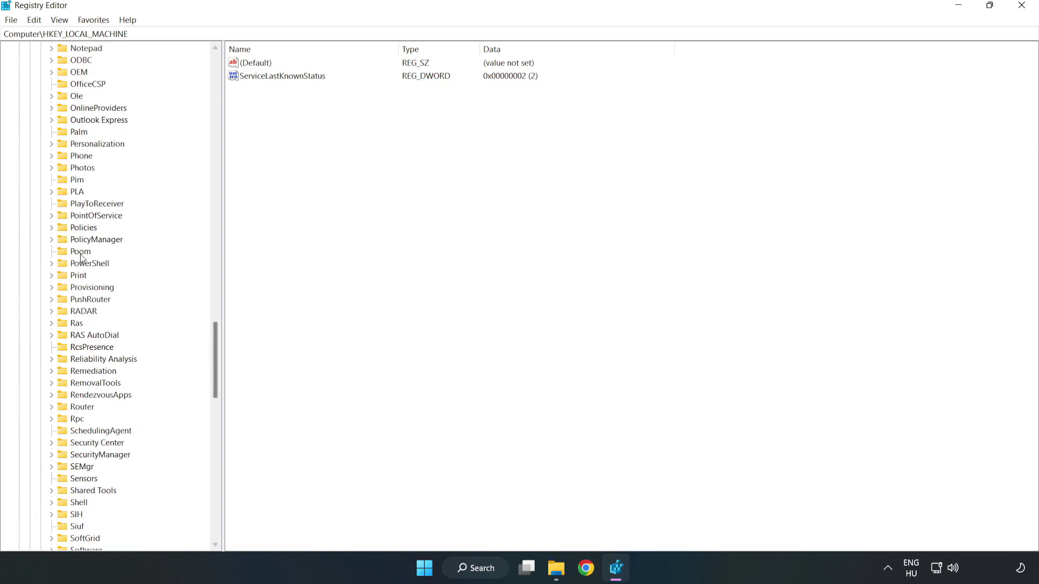
left_click(52, 240)
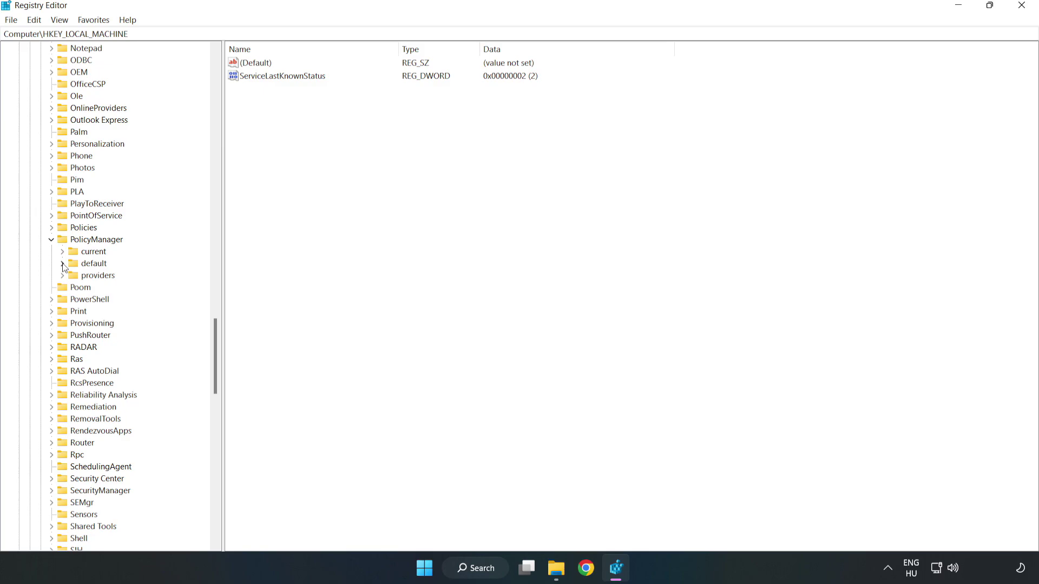
left_click(63, 263)
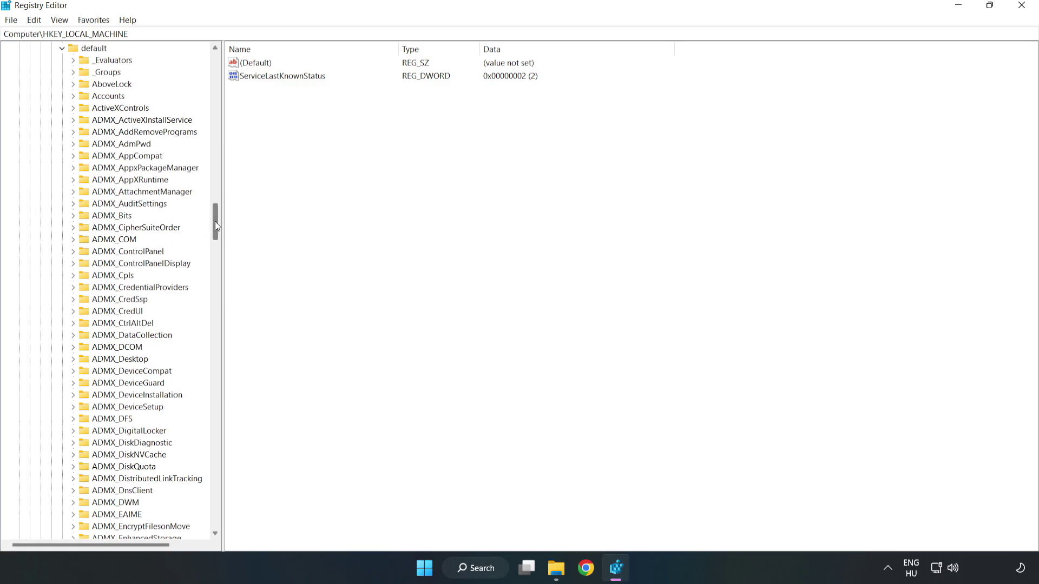
left_click_drag(216, 222, 213, 347)
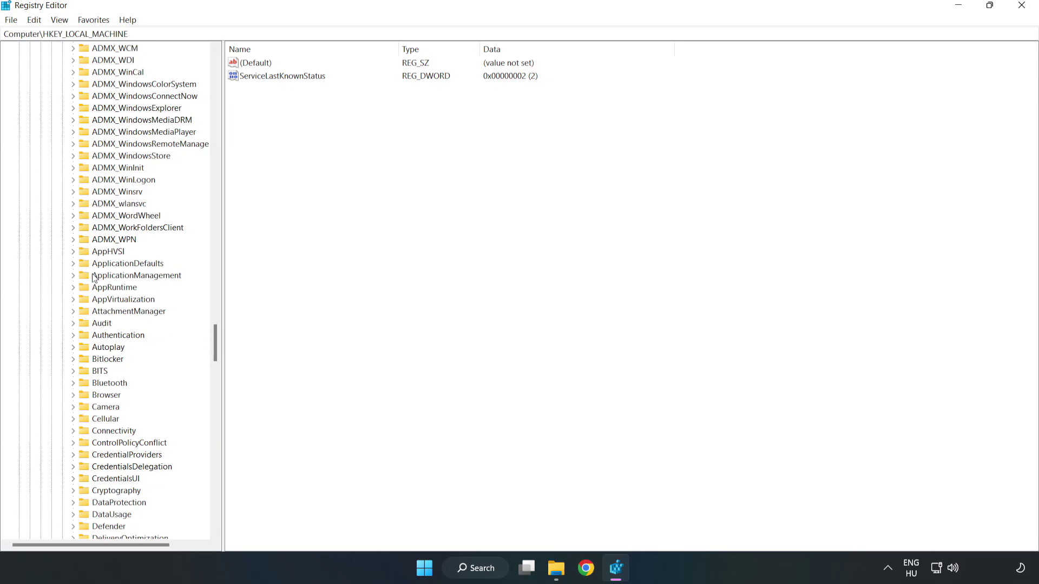
left_click(73, 275)
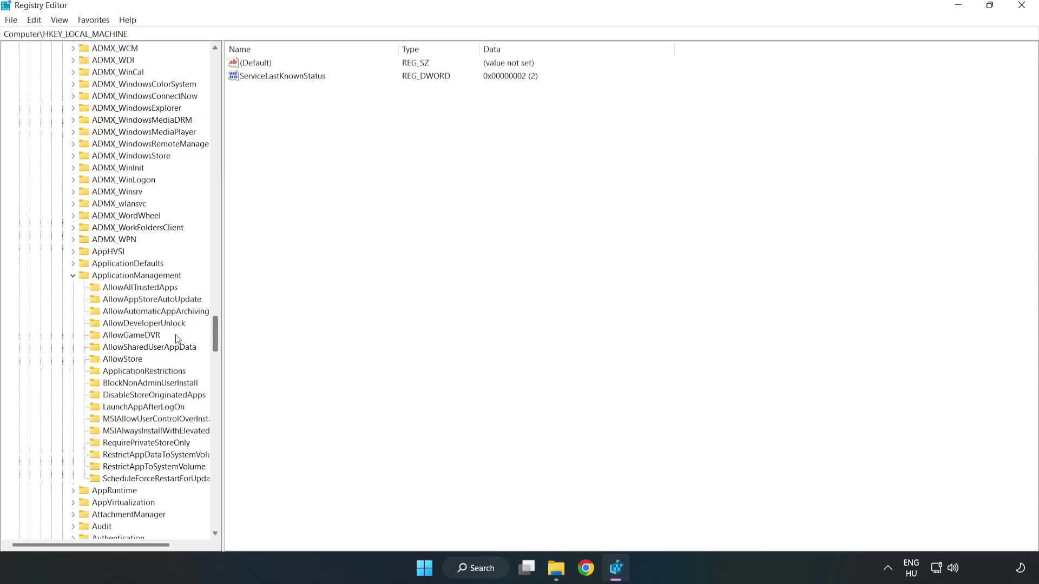
left_click(121, 336)
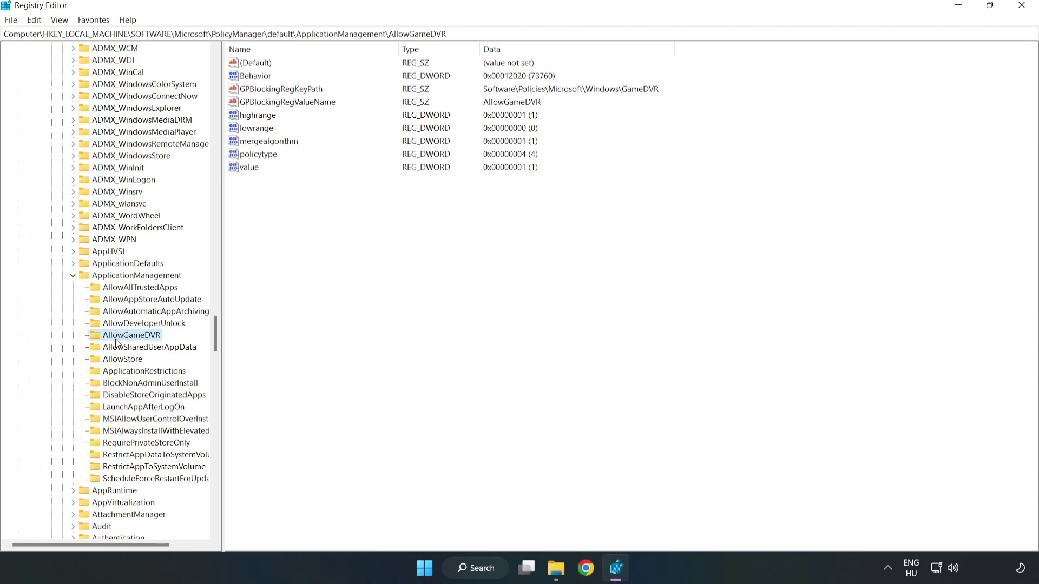
Change the data of AllowGameDVR's 'value' entry to 0
left_click(243, 171)
right_click(255, 172)
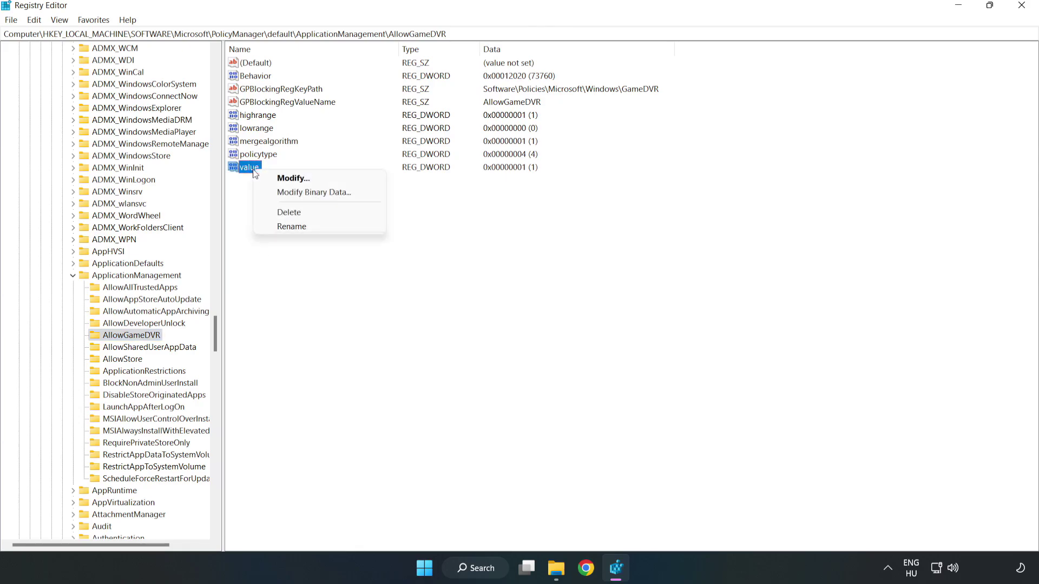
left_click(298, 179)
left_click_drag(190, 67, 529, 216)
left_click(416, 278)
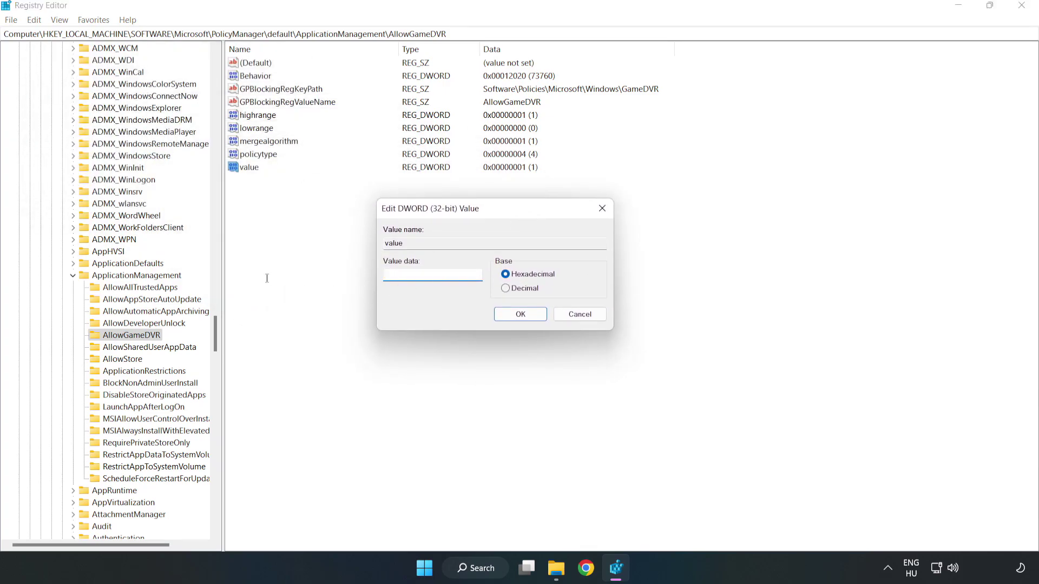
type("0")
left_click(520, 314)
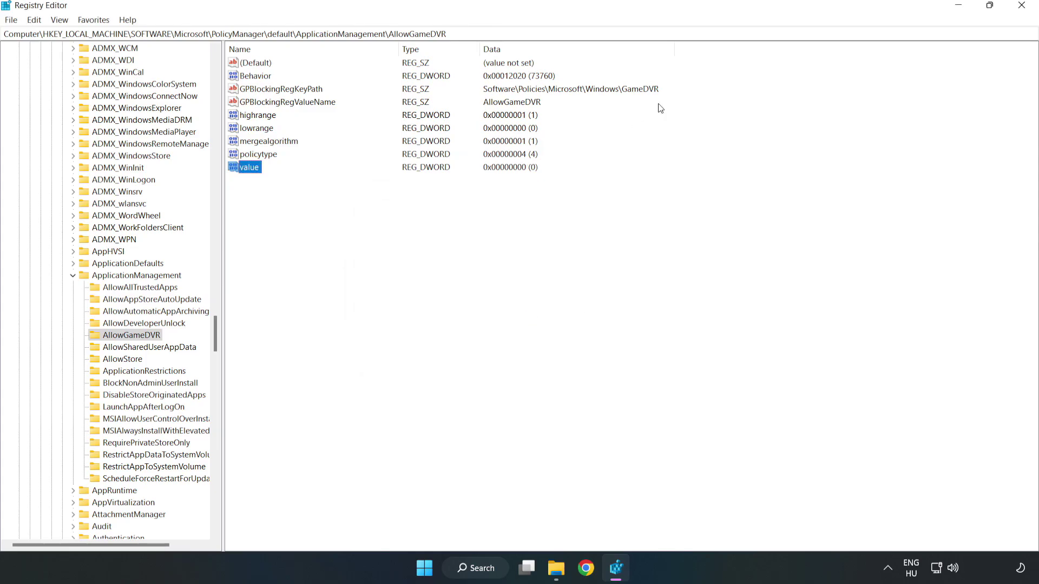
Close Registry Editor and download dxwebsetup.exe from the DirectX End-User Runtime page in Chrome
left_click(1021, 10)
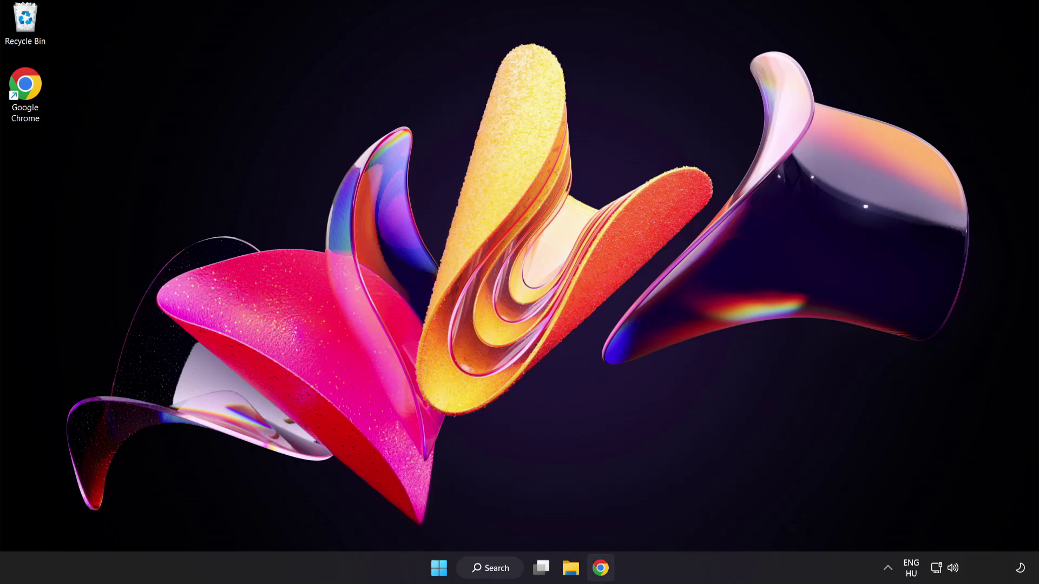
left_click(599, 573)
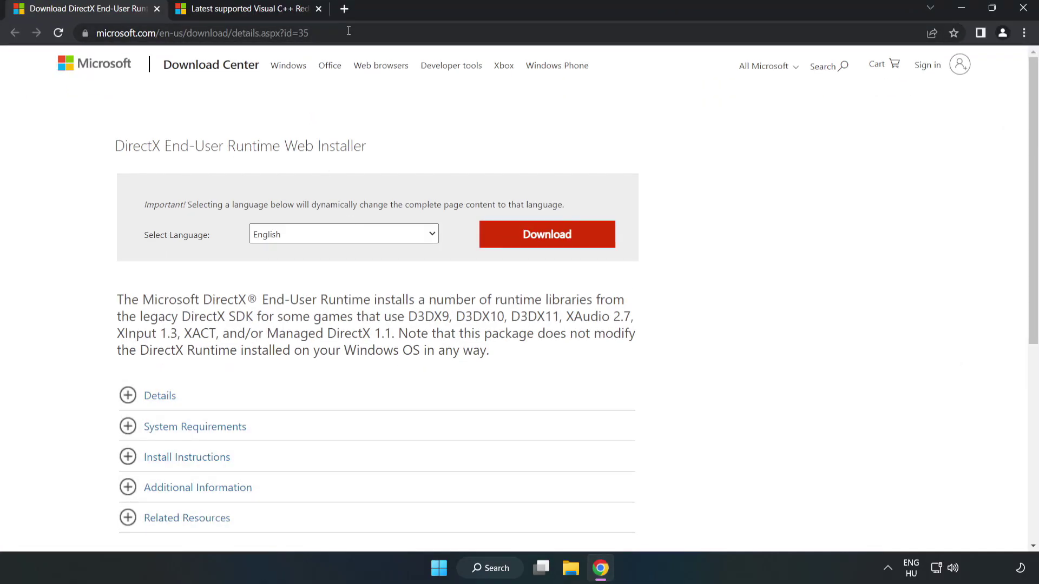
left_click_drag(309, 33, 16, 26)
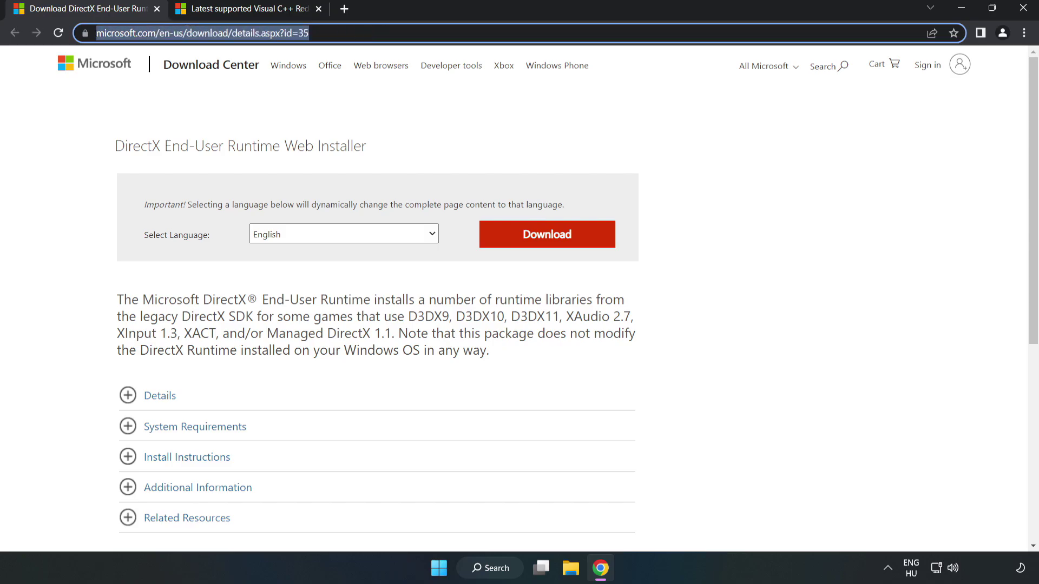
left_click(420, 124)
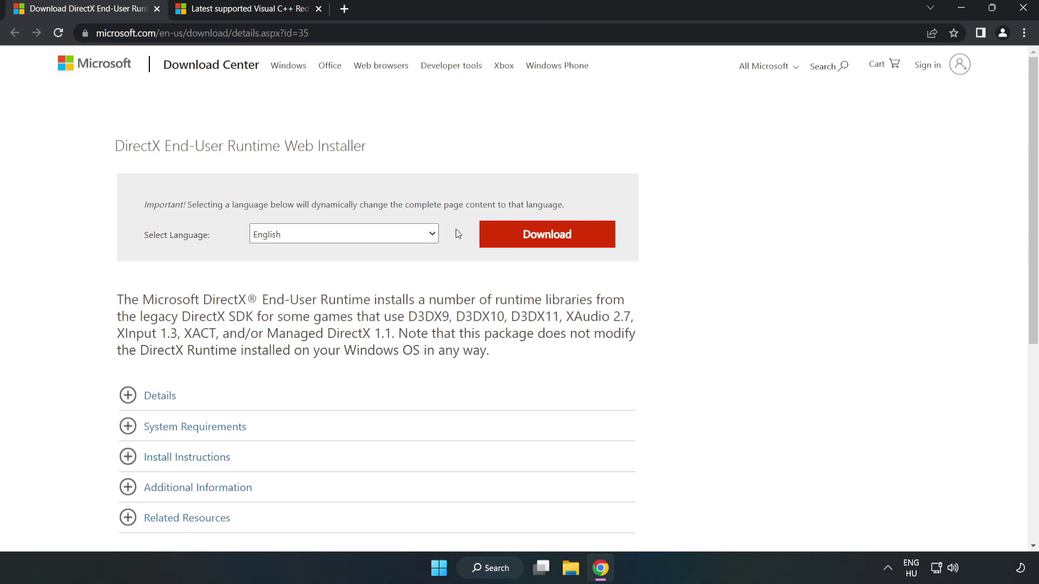
left_click(555, 246)
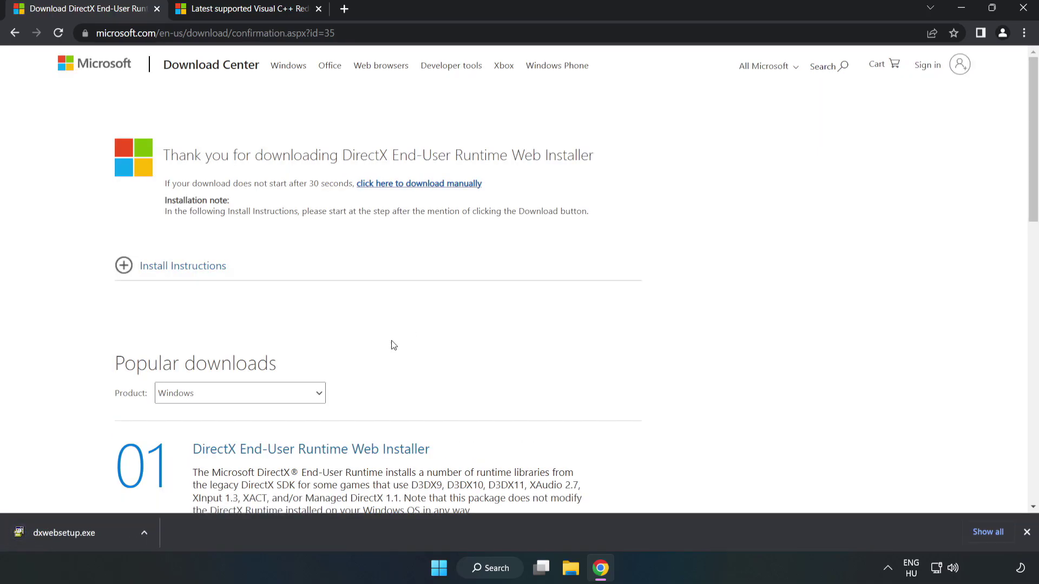
Run dxwebsetup.exe, accept the licence, untick the Bing Bar, and finish DirectX setup
left_click(105, 536)
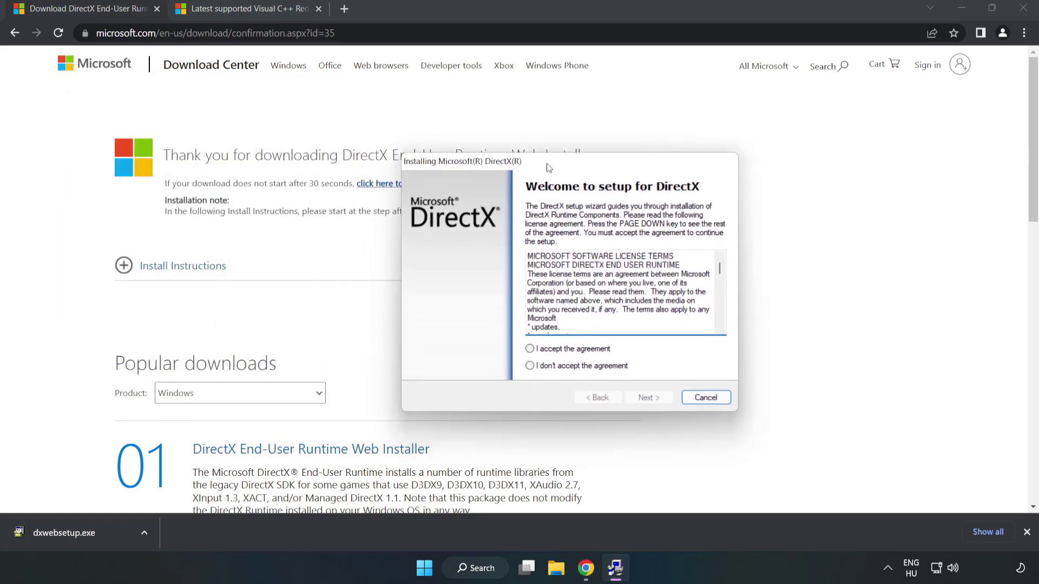
left_click_drag(669, 256, 669, 314)
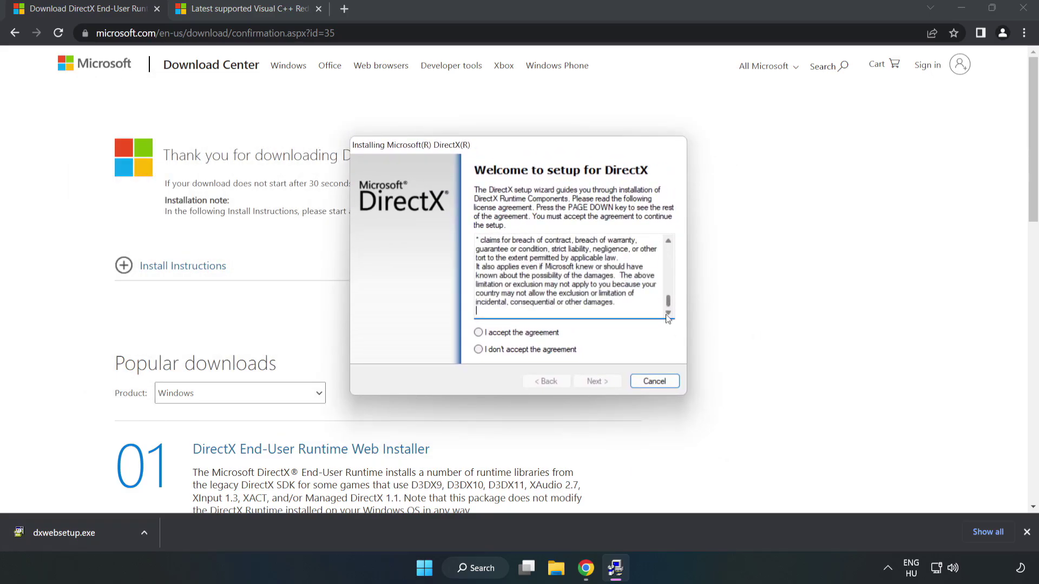
left_click(479, 333)
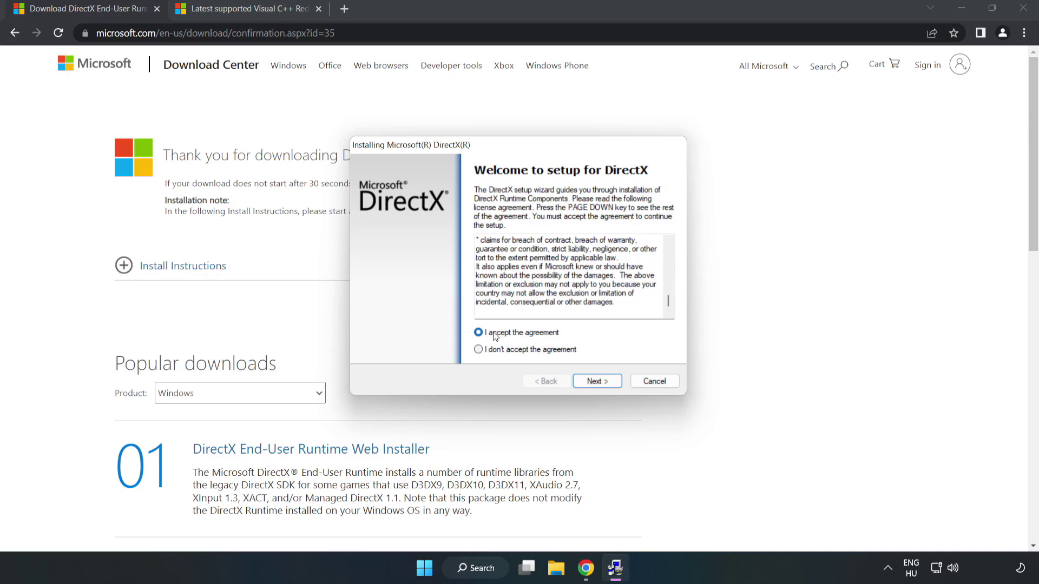
left_click(602, 382)
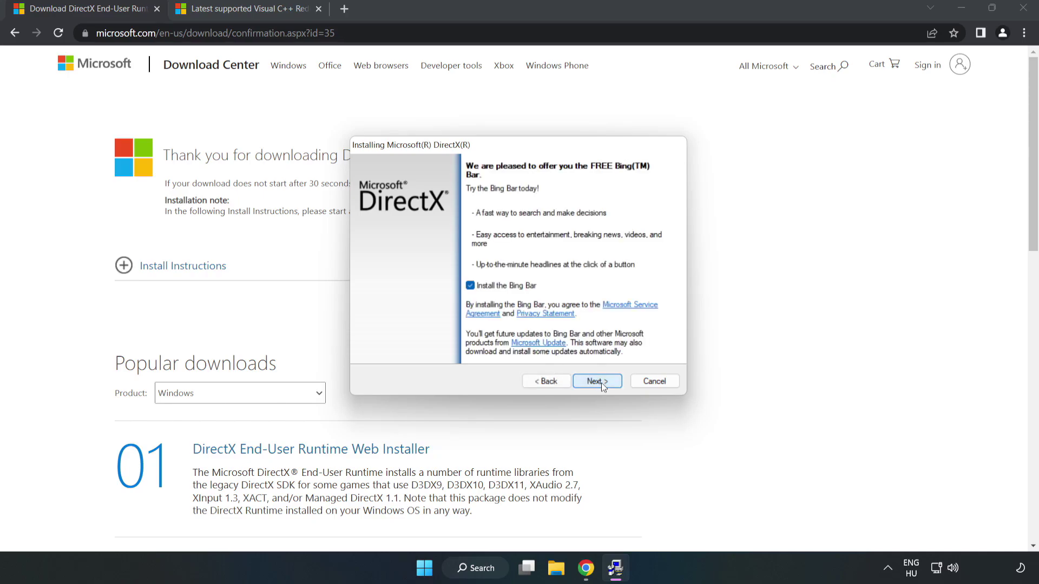
left_click(470, 286)
left_click(599, 381)
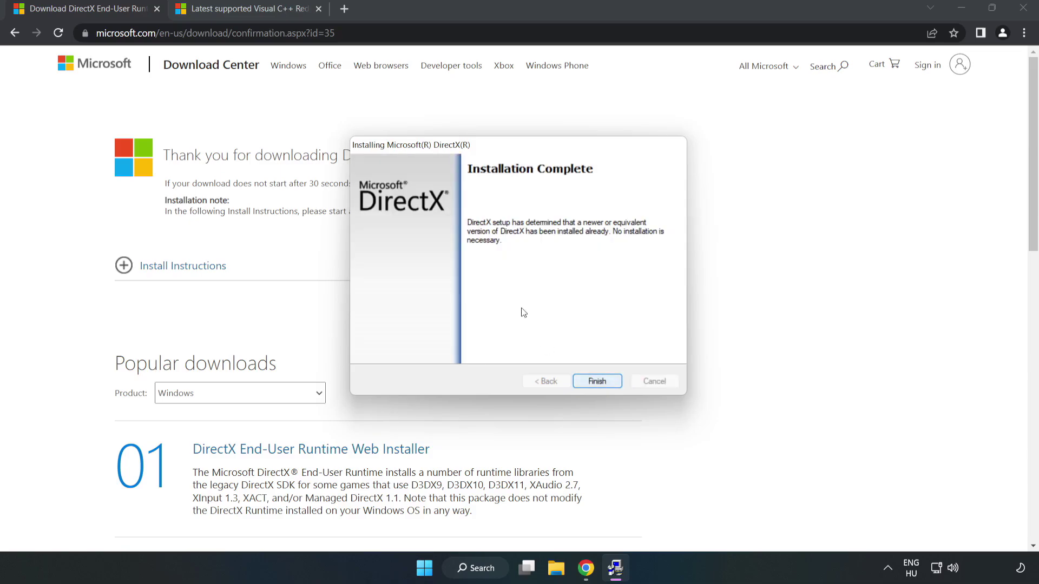
left_click(597, 381)
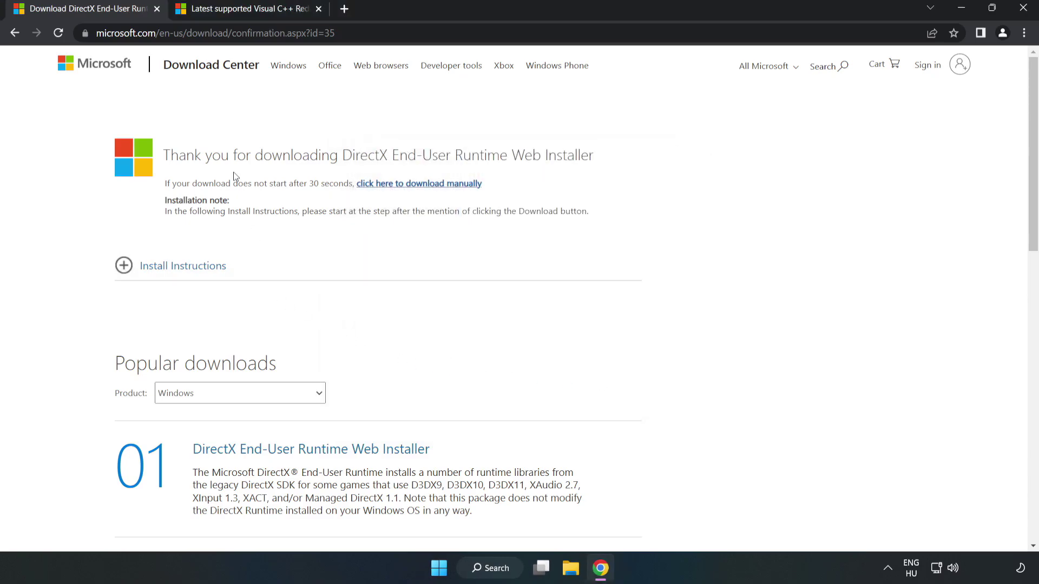
Download VC_redist.arm64.exe, VC_redist.x86.exe and VC_redist.x64.exe, allowing multiple downloads
left_click(156, 9)
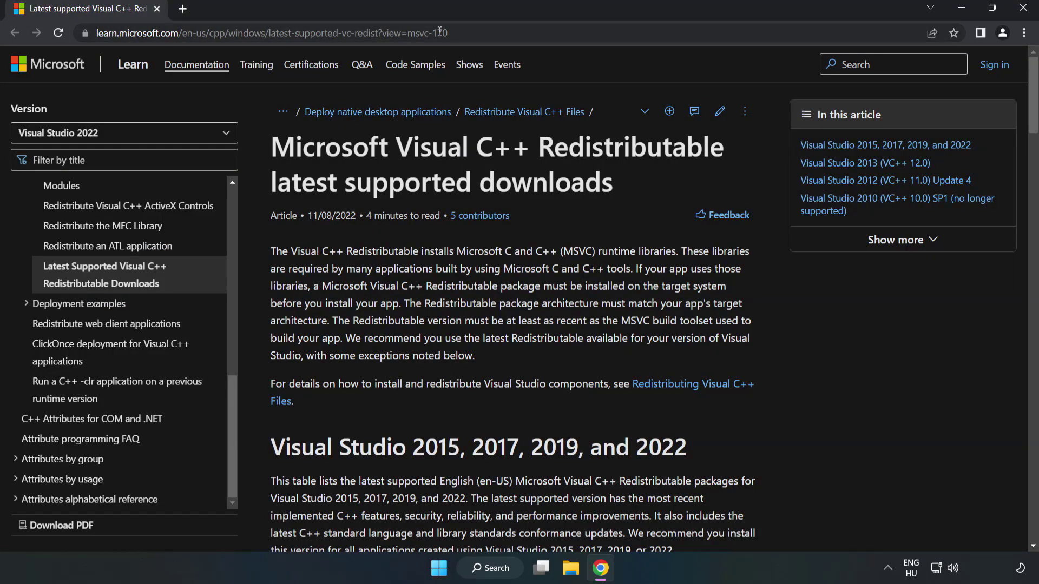
left_click(487, 33)
left_click(563, 33)
left_click(533, 180)
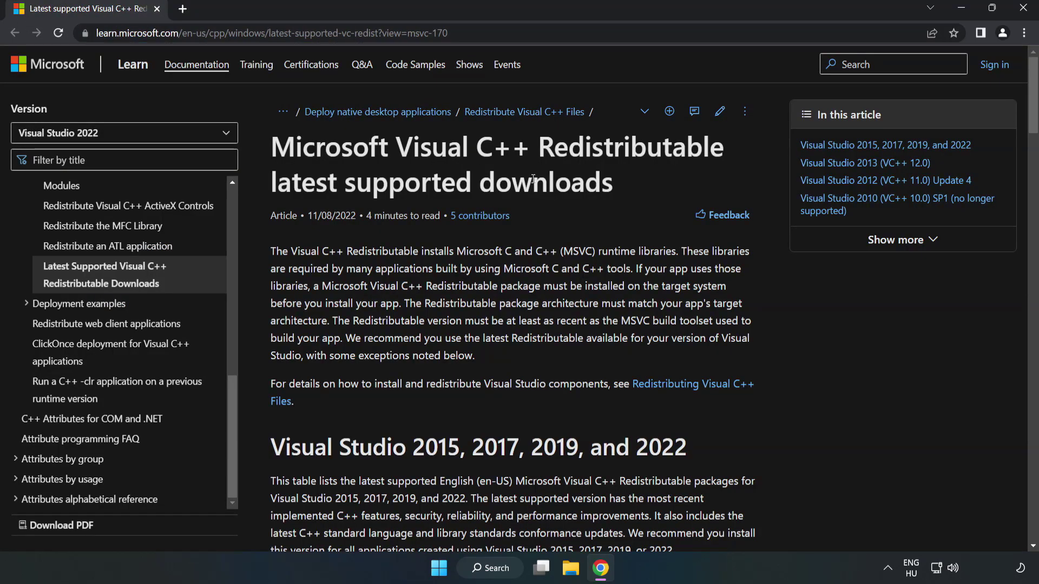
left_click_drag(1033, 115, 1034, 167)
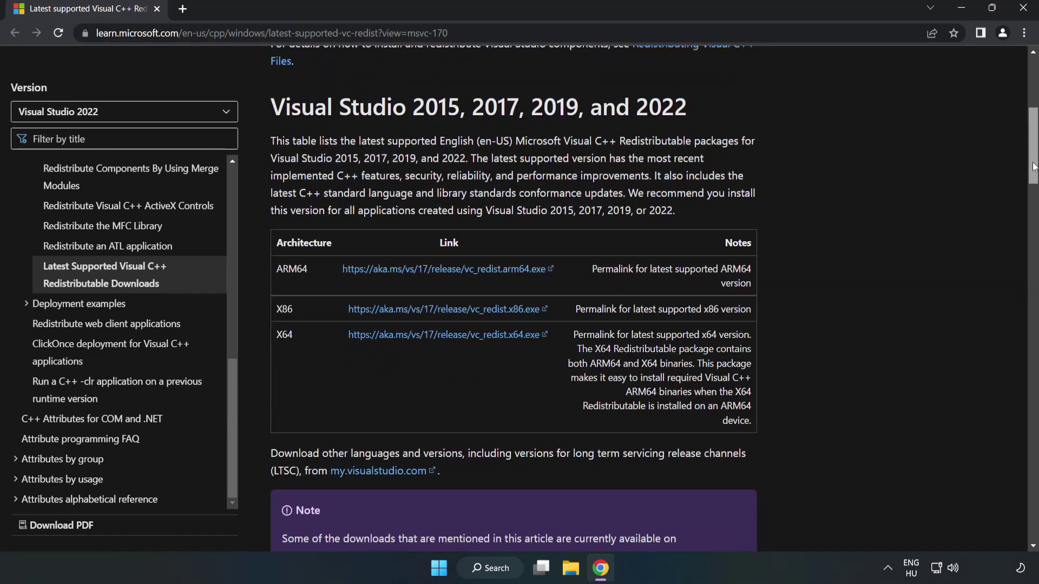
left_click(448, 274)
left_click(457, 309)
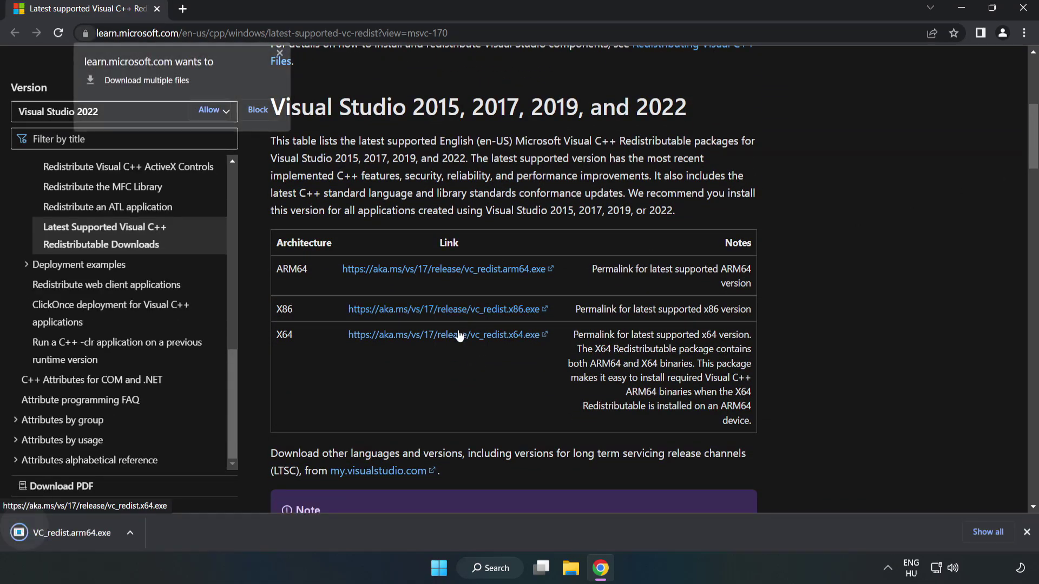
left_click(459, 335)
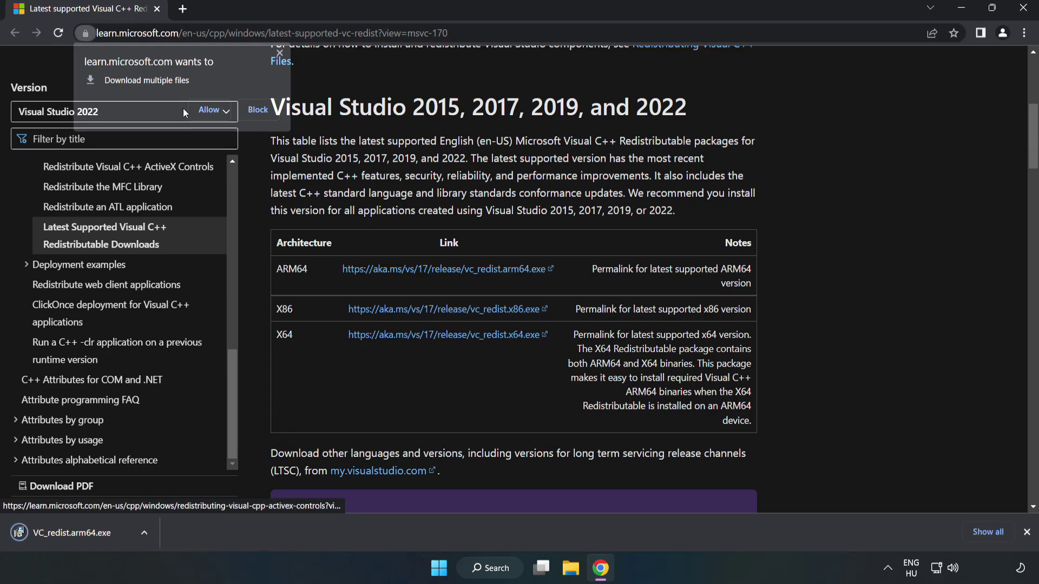
left_click(210, 110)
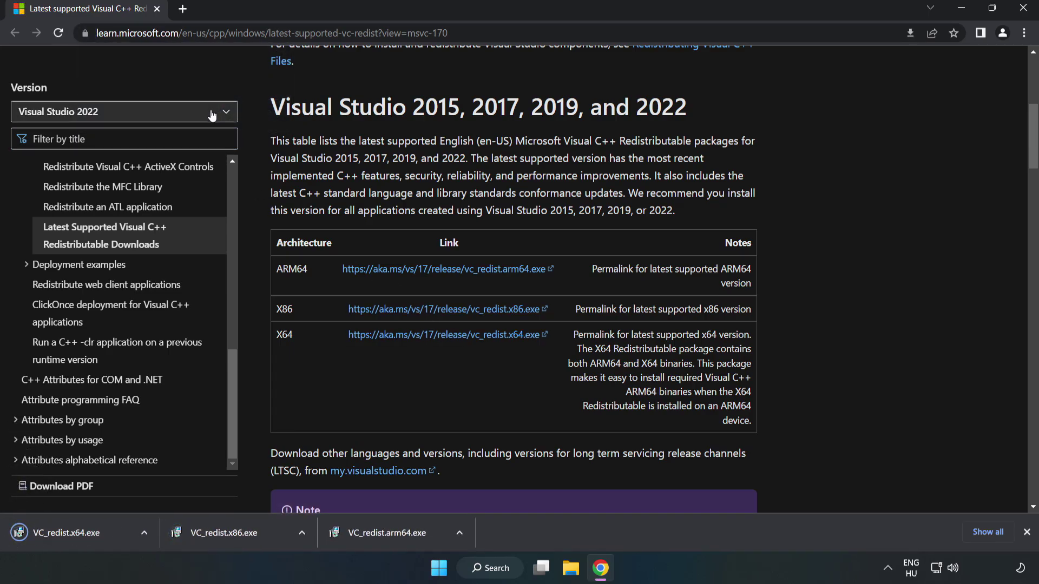
Attempt the ARM64 Visual C++ redistributable install, which fails as unsupported
left_click(398, 535)
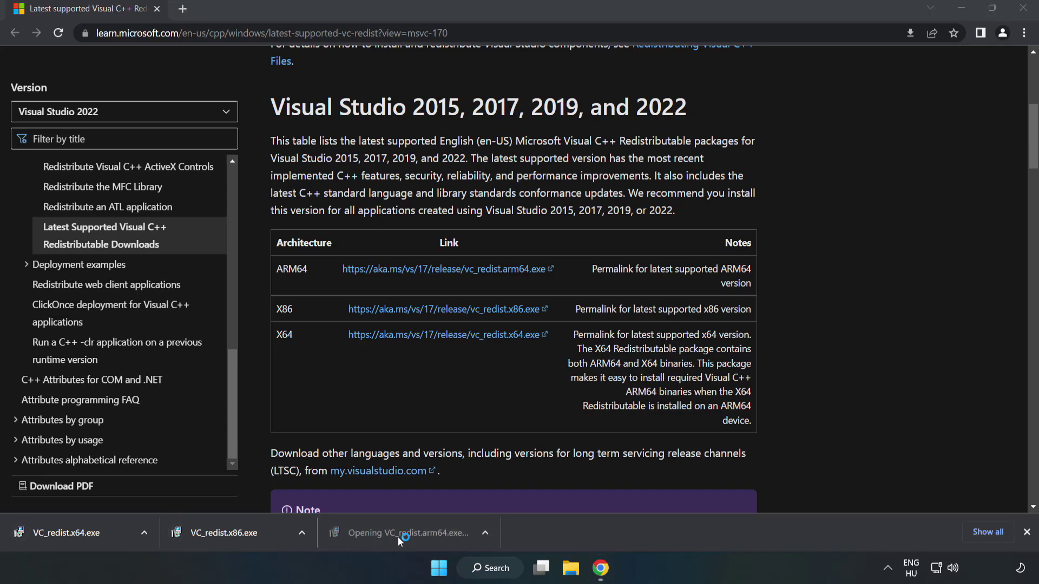
scroll(664, 275, "down", 15)
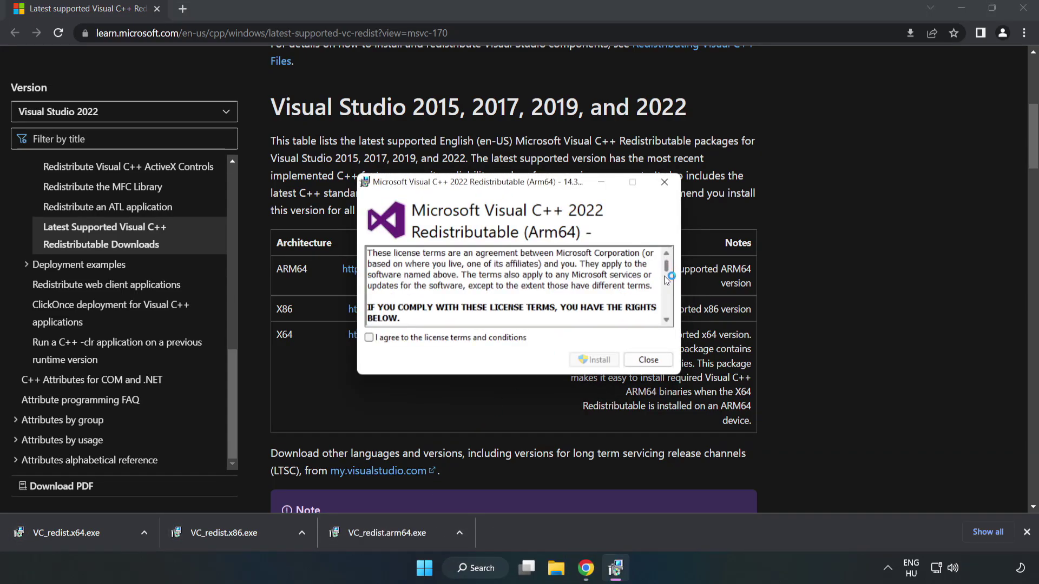
left_click(458, 338)
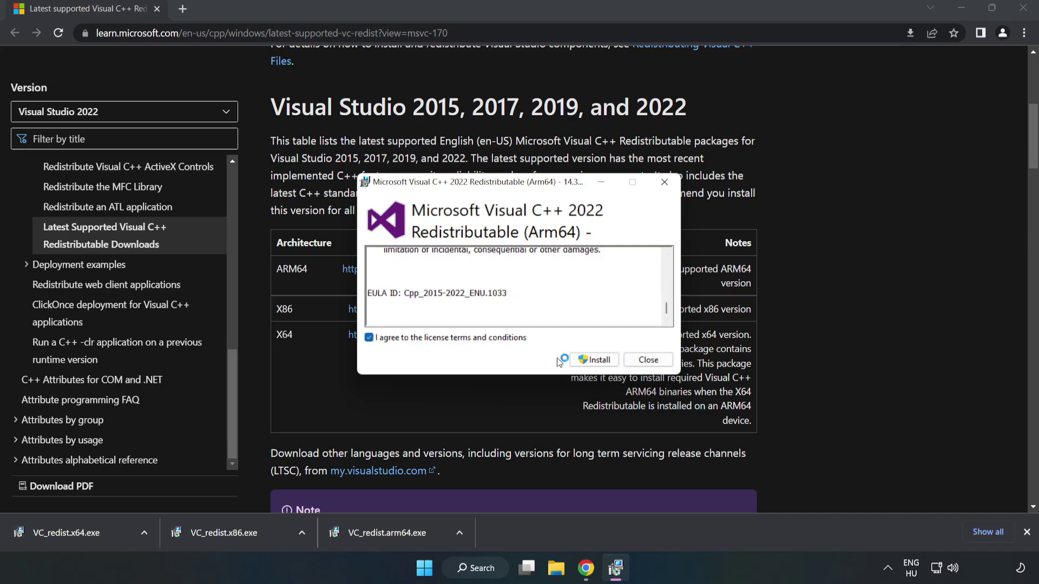
left_click(594, 361)
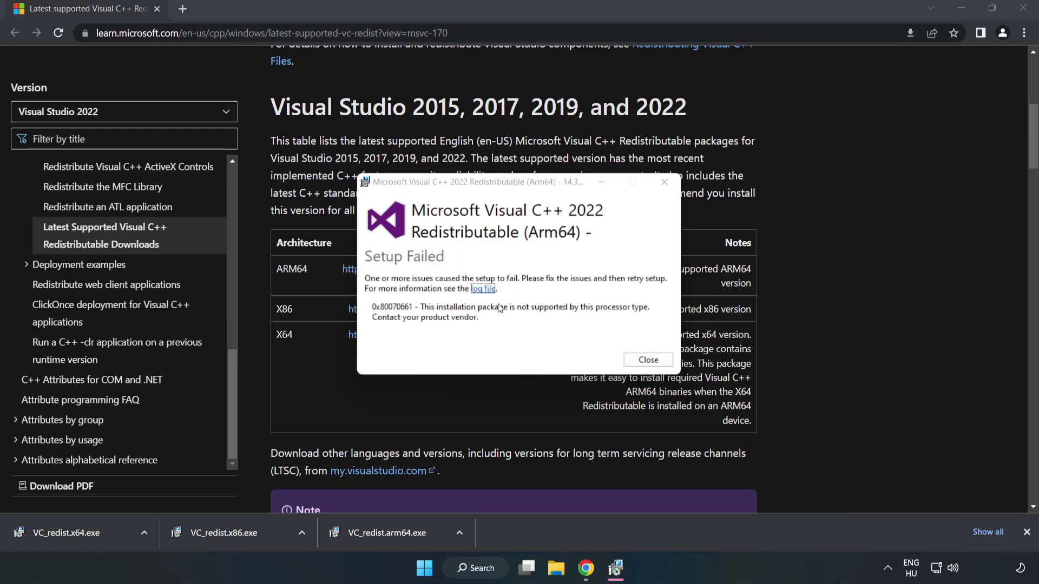
left_click(644, 361)
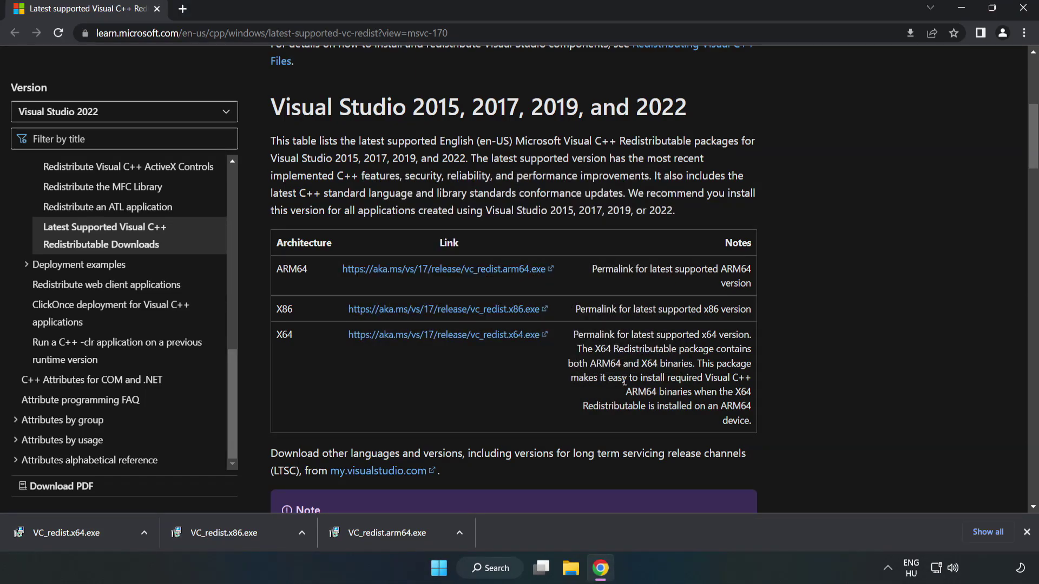
Install the x86 and x64 redistributables, deferring the restart
left_click(247, 530)
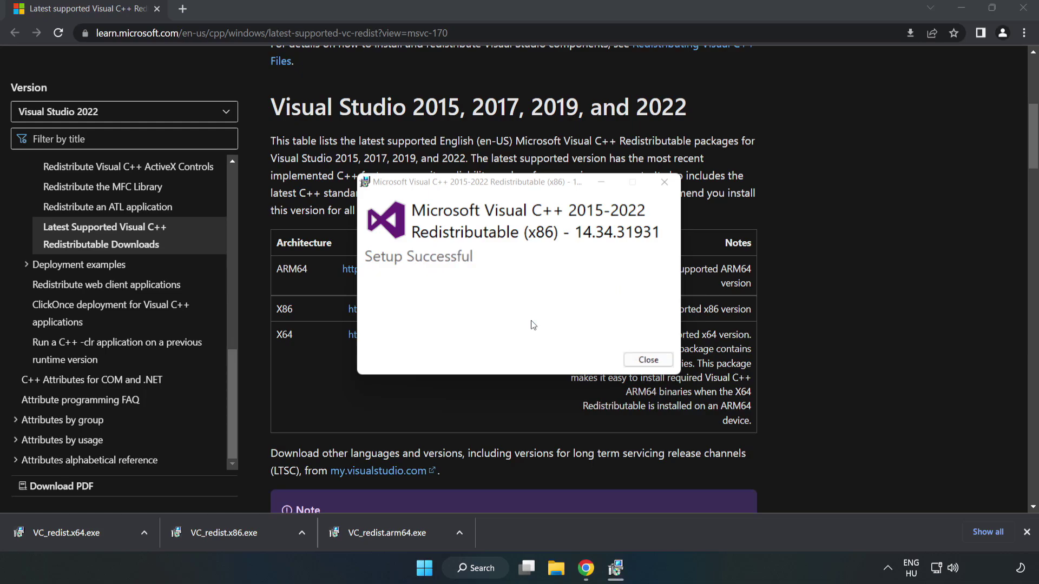
left_click(649, 359)
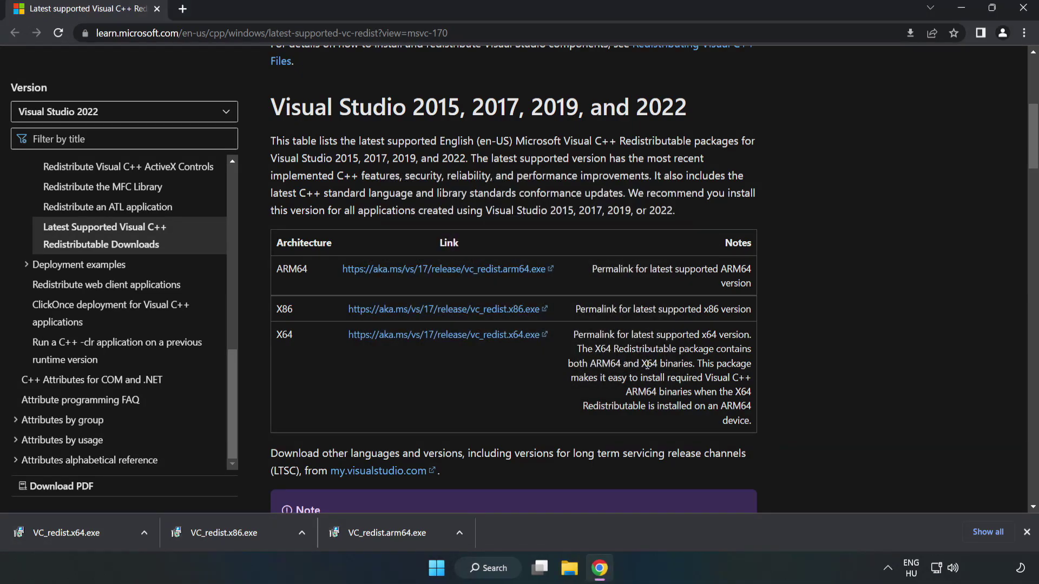
left_click(56, 531)
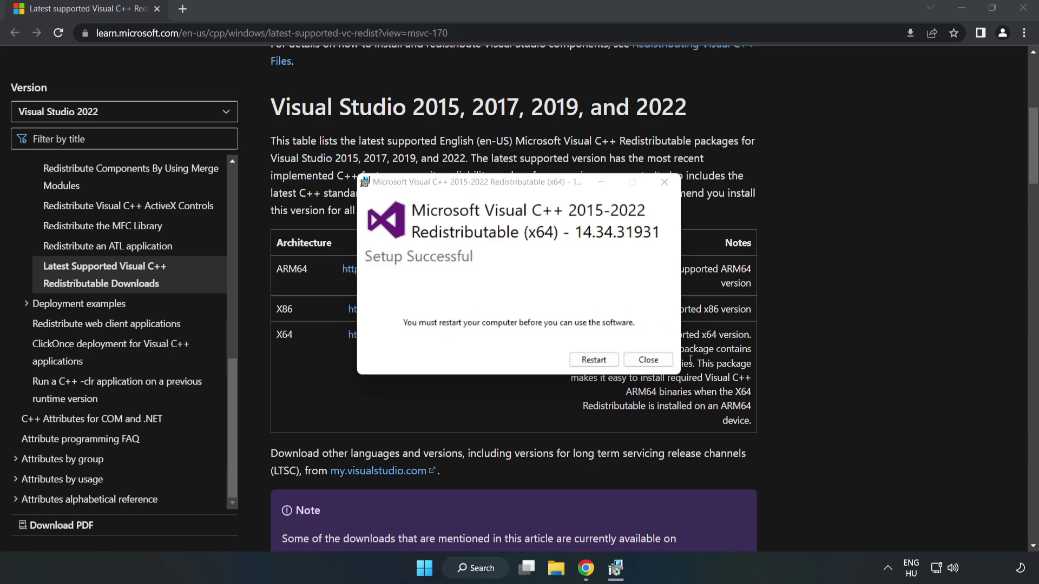
left_click(648, 360)
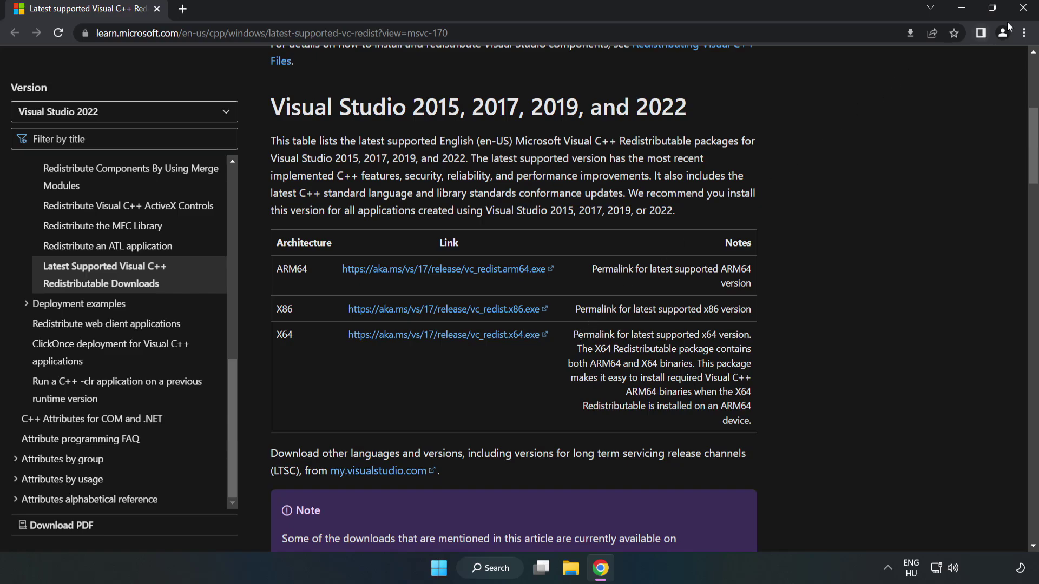
Close Chrome and bring up the Start menu's power options showing Restart
left_click(1025, 10)
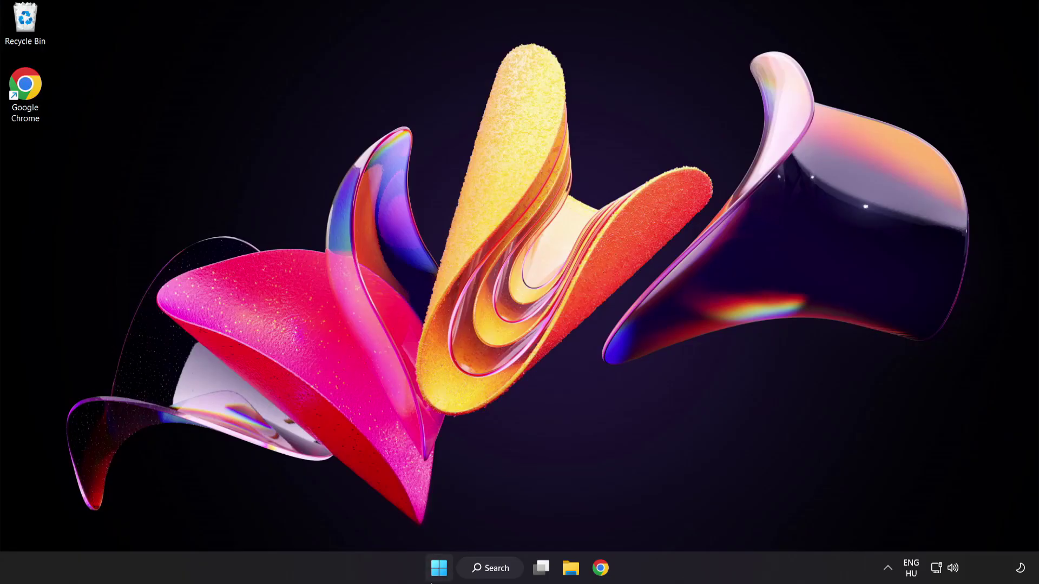
left_click(439, 568)
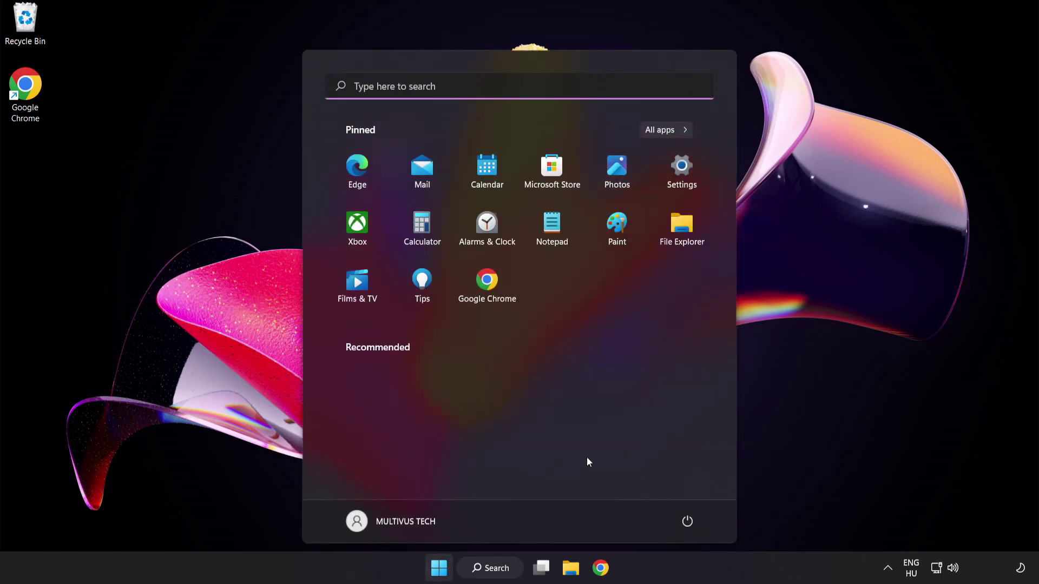
left_click(687, 521)
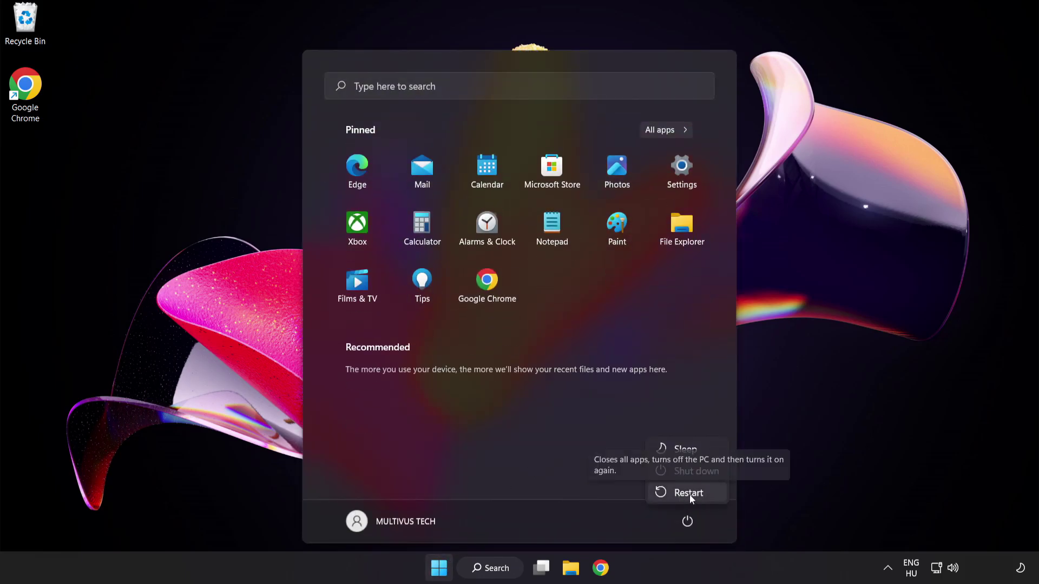